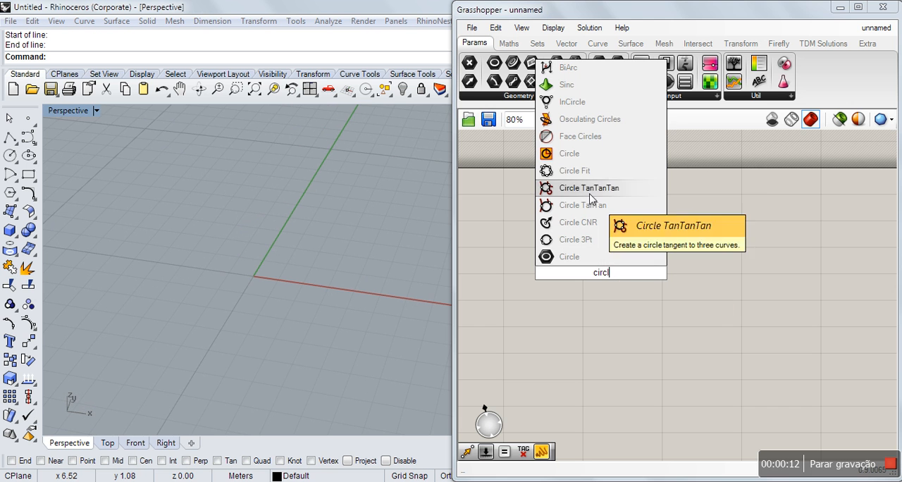
Place a Circle component on the canvas and hide the construction grid in the Perspective viewport.
{"action": "left_click", "coordinate": [572, 155]}
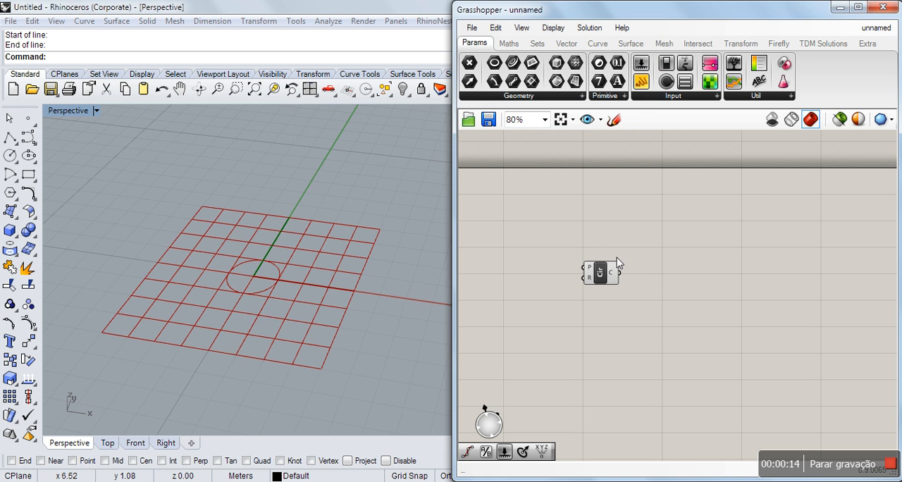
{"action": "left_click_drag", "start_coordinate": [601, 272], "coordinate": [632, 284]}
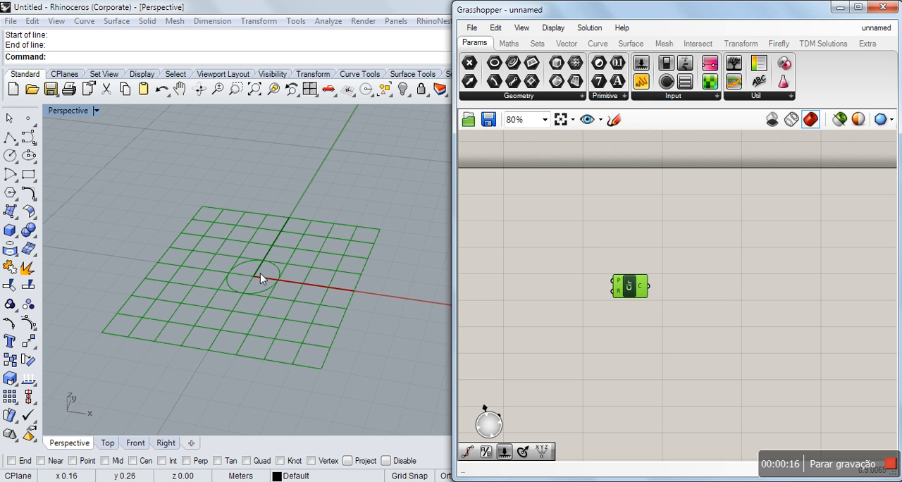
{"action": "left_click", "coordinate": [175, 205]}
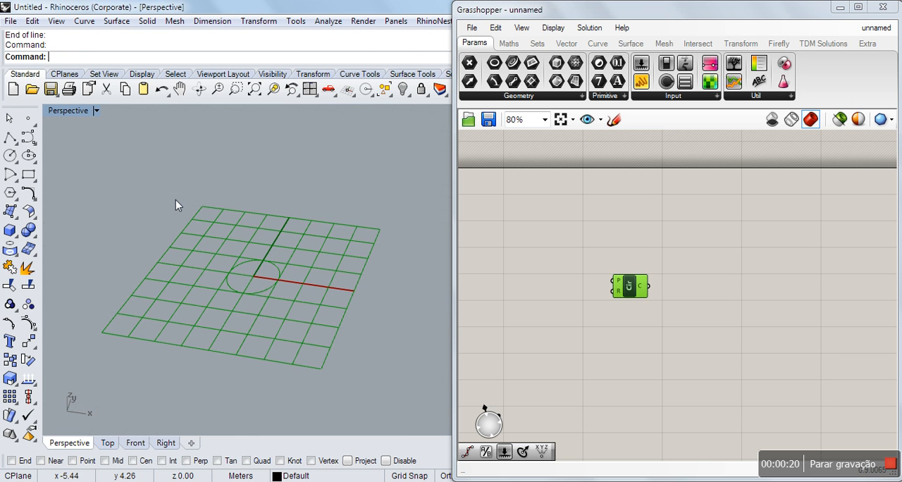
{"action": "right_click_drag", "start_coordinate": [226, 260], "coordinate": [228, 245]}
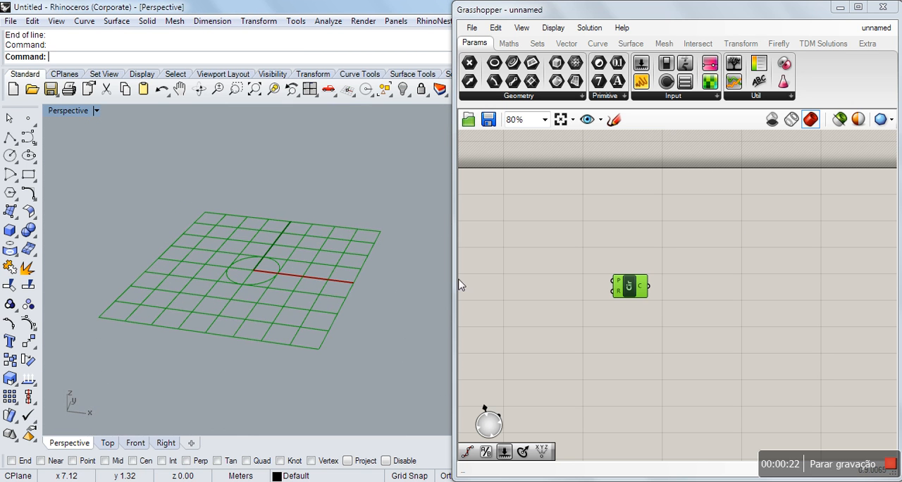
{"action": "left_click", "coordinate": [621, 291]}
{"action": "left_click_drag", "start_coordinate": [637, 286], "coordinate": [658, 285]}
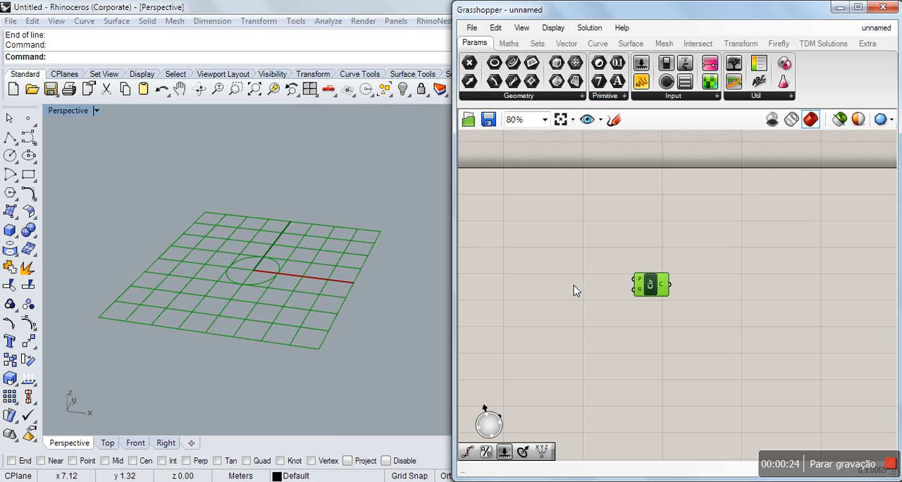
Add a Construct Point component and connect its point output to the Circle component's plane input.
{"action": "double_click", "coordinate": [569, 279]}
{"action": "type", "text": "xyz"}
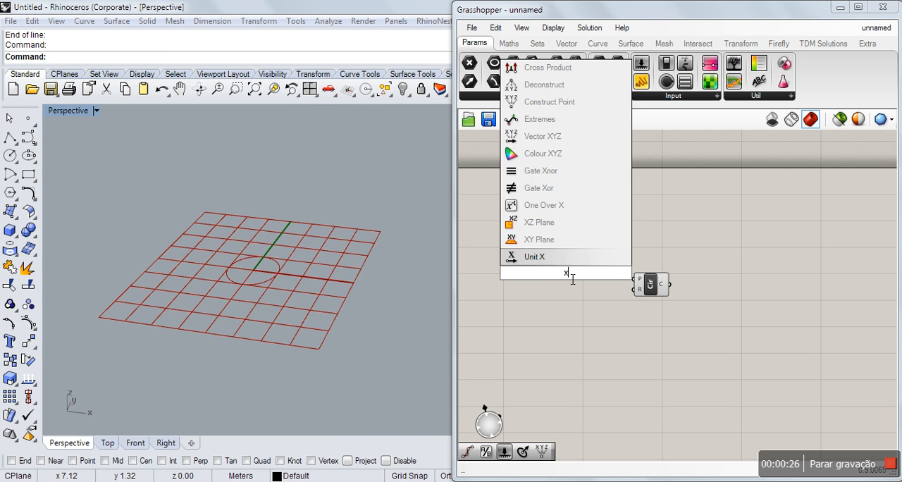
{"action": "key", "text": "Up"}
{"action": "key", "text": "Up"}
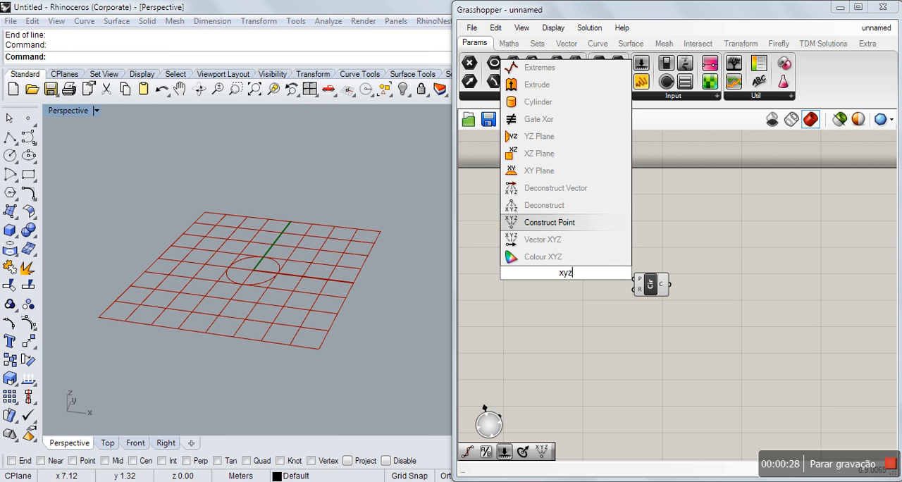
{"action": "left_click", "coordinate": [533, 223]}
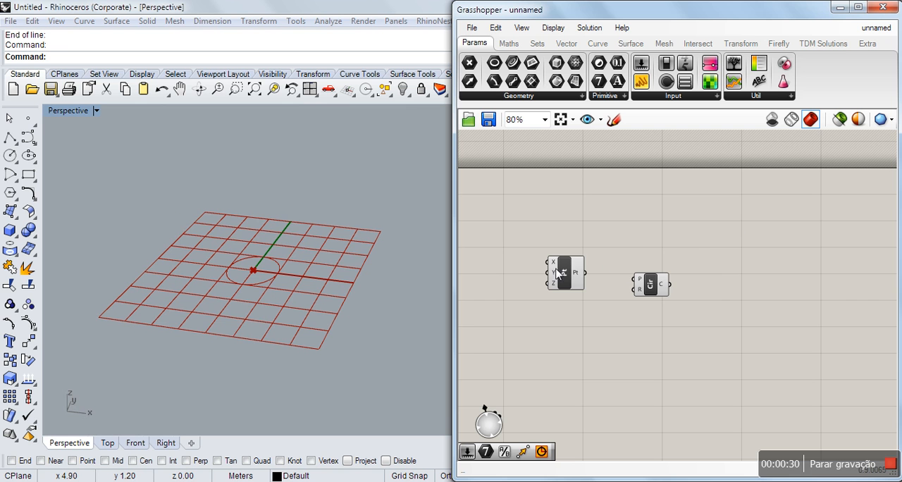
{"action": "left_click_drag", "start_coordinate": [557, 274], "coordinate": [551, 267]}
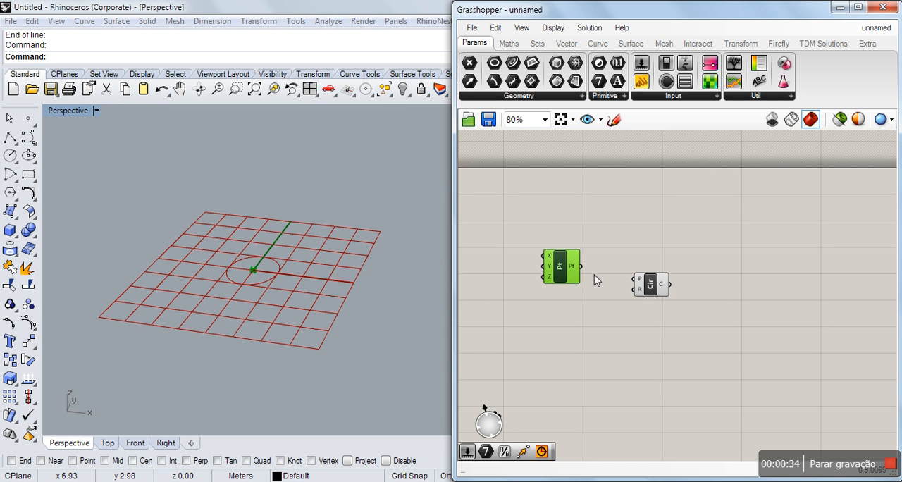
{"action": "left_click_drag", "start_coordinate": [586, 269], "coordinate": [631, 282]}
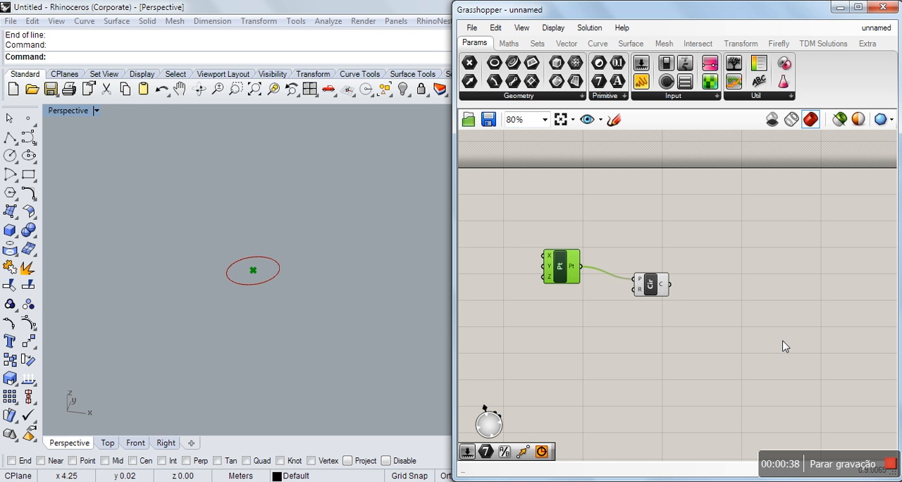
{"action": "left_click_drag", "start_coordinate": [654, 289], "coordinate": [683, 313]}
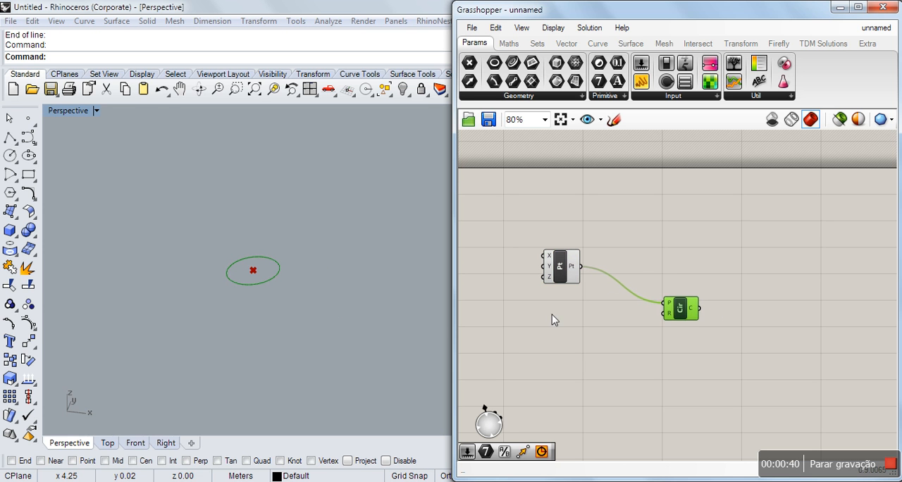
Add a decimal number slider with value 10.0 and connect it to the Circle component's radius input.
{"action": "double_click", "coordinate": [527, 324]}
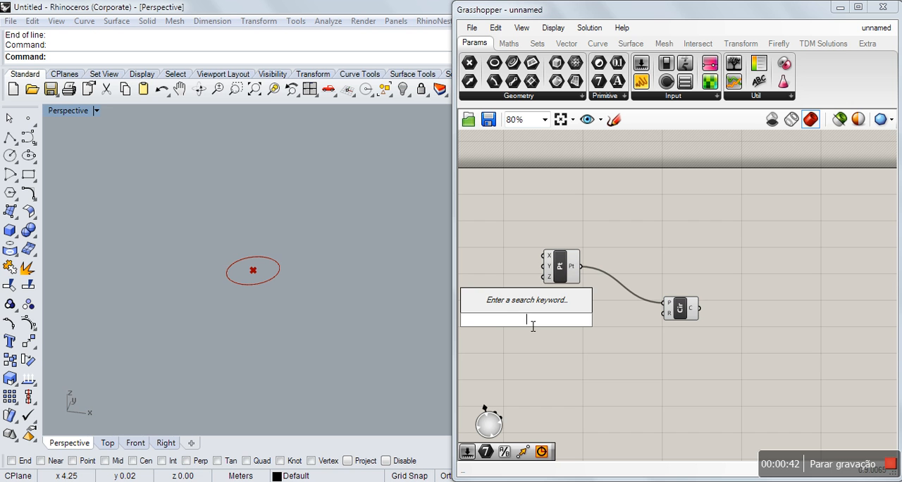
{"action": "type", "text": "10.0"}
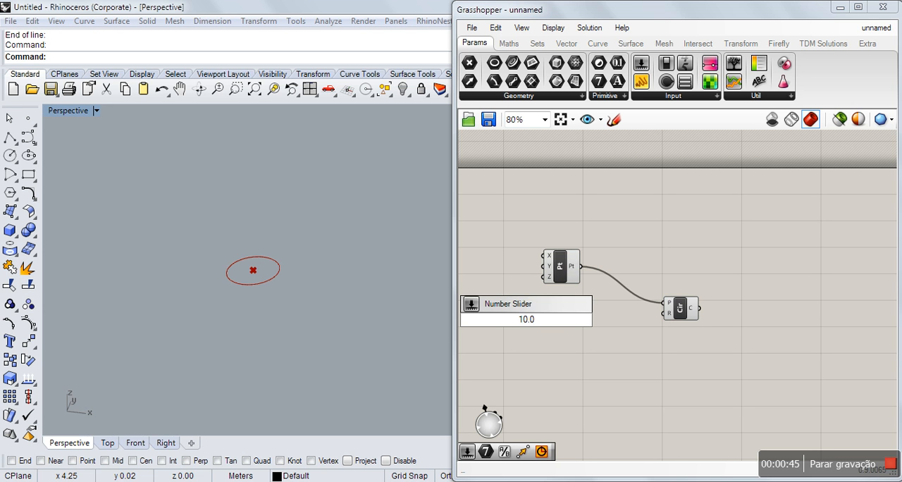
{"action": "key", "text": "Return"}
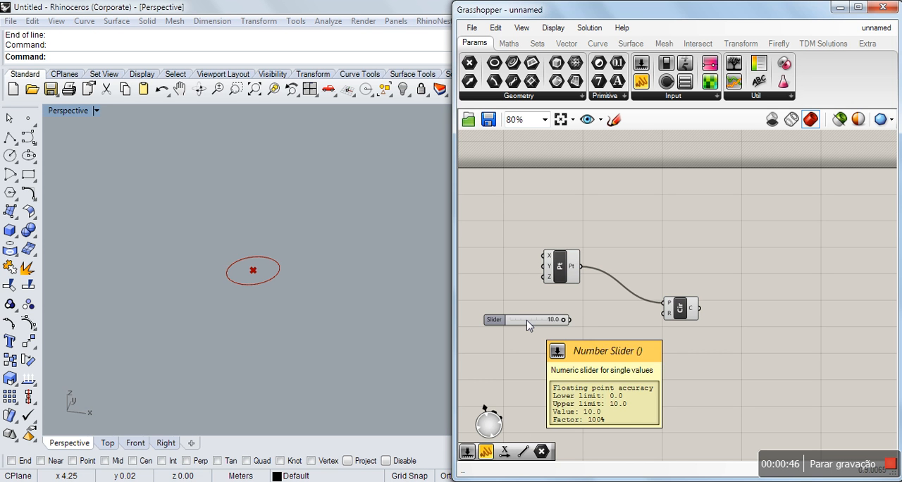
{"action": "left_click_drag", "start_coordinate": [533, 324], "coordinate": [668, 317]}
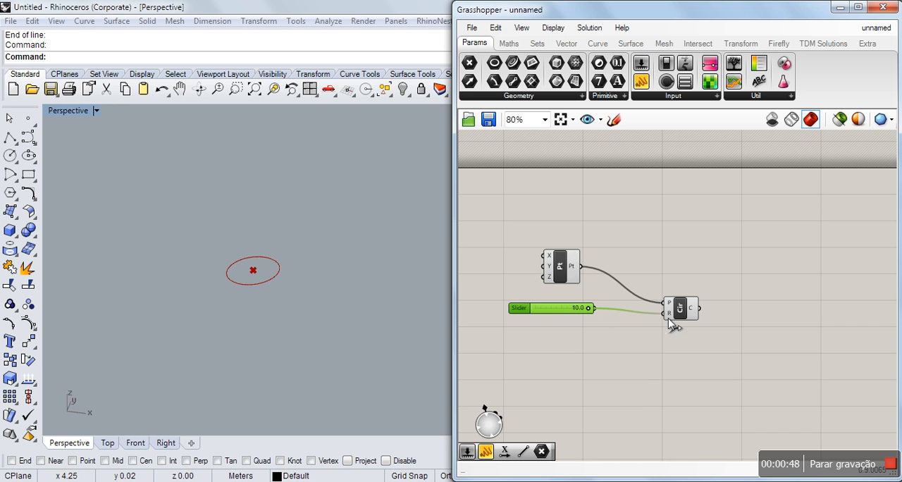
Set the Radius slider to 5.4 and arrange it below the point component.
{"action": "left_click_drag", "start_coordinate": [545, 311], "coordinate": [583, 328]}
{"action": "left_click", "coordinate": [571, 333]}
{"action": "scroll", "coordinate": [571, 333], "scroll_direction": "up", "scroll_amount": 1}
{"action": "right_click_drag", "start_coordinate": [313, 324], "coordinate": [327, 313]}
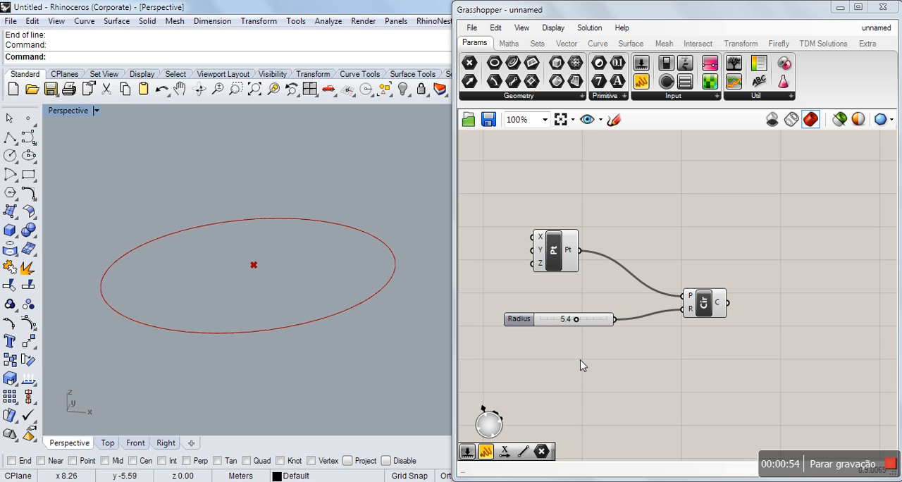
Add a Move component and connect the Circle component's output to its geometry input.
{"action": "left_click_drag", "start_coordinate": [705, 302], "coordinate": [700, 319]}
{"action": "left_click", "coordinate": [793, 277]}
{"action": "double_click", "coordinate": [793, 276]}
{"action": "type", "text": "move"}
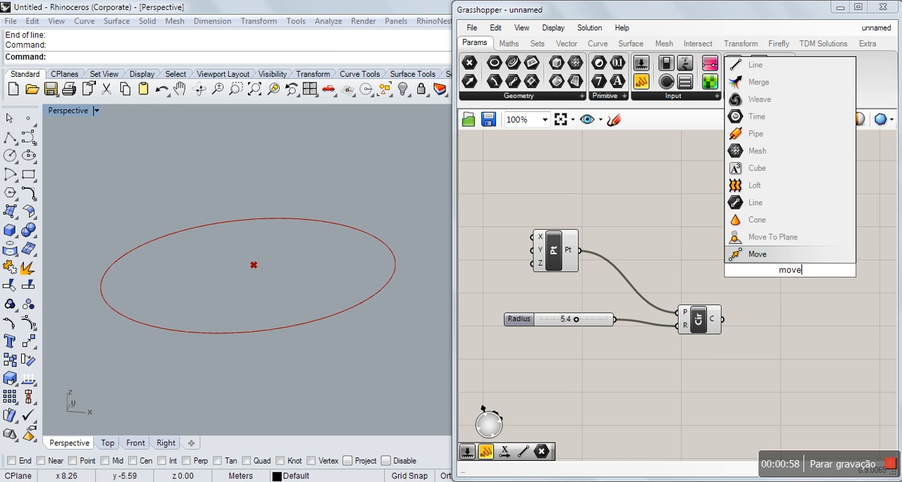
{"action": "key", "text": "Return"}
{"action": "left_click_drag", "start_coordinate": [712, 317], "coordinate": [793, 355]}
{"action": "left_click", "coordinate": [726, 302]}
{"action": "left_click", "coordinate": [712, 266]}
Add a Unit Z component and connect its vector output to the Move component's translation input.
{"action": "double_click", "coordinate": [687, 365]}
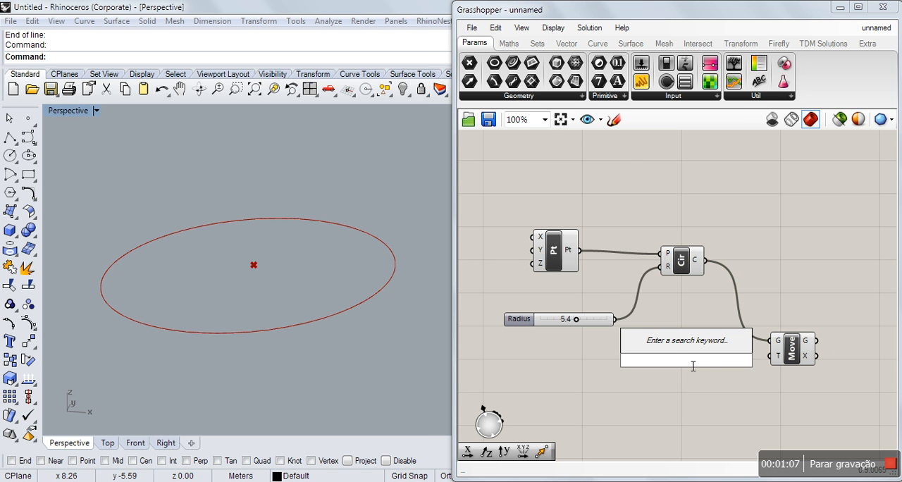
{"action": "type", "text": "z"}
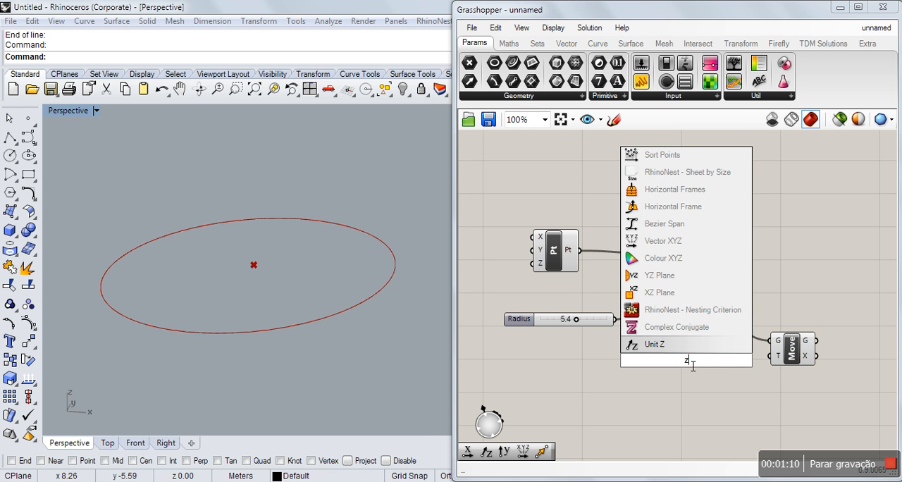
{"action": "key", "text": "Return"}
{"action": "left_click", "coordinate": [691, 364]}
{"action": "left_click", "coordinate": [738, 387]}
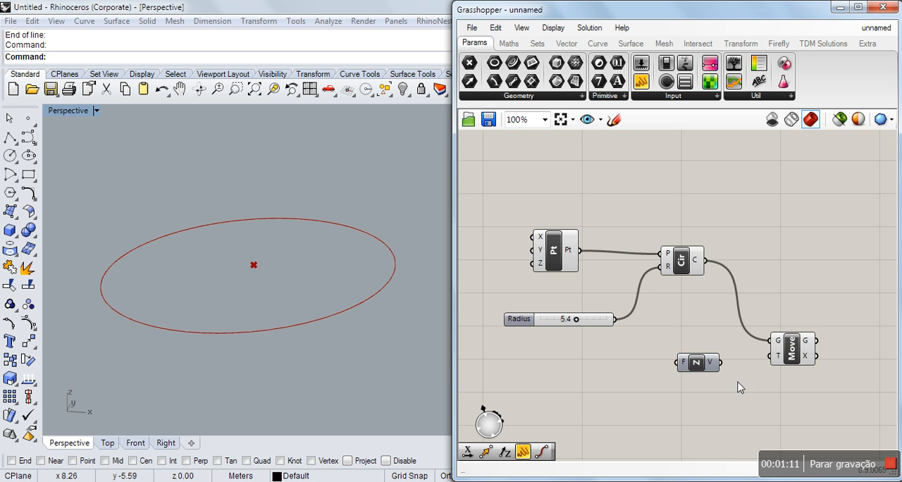
{"action": "left_click_drag", "start_coordinate": [720, 363], "coordinate": [770, 356]}
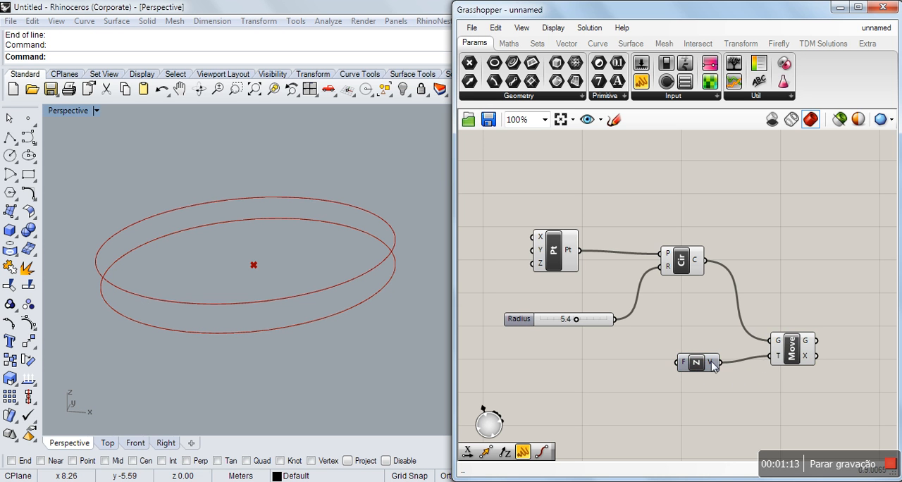
{"action": "left_click_drag", "start_coordinate": [690, 363], "coordinate": [700, 364]}
Duplicate the Radius slider, connect the copy to the Unit Z factor input and set it to 4.9.
{"action": "left_click", "coordinate": [600, 320]}
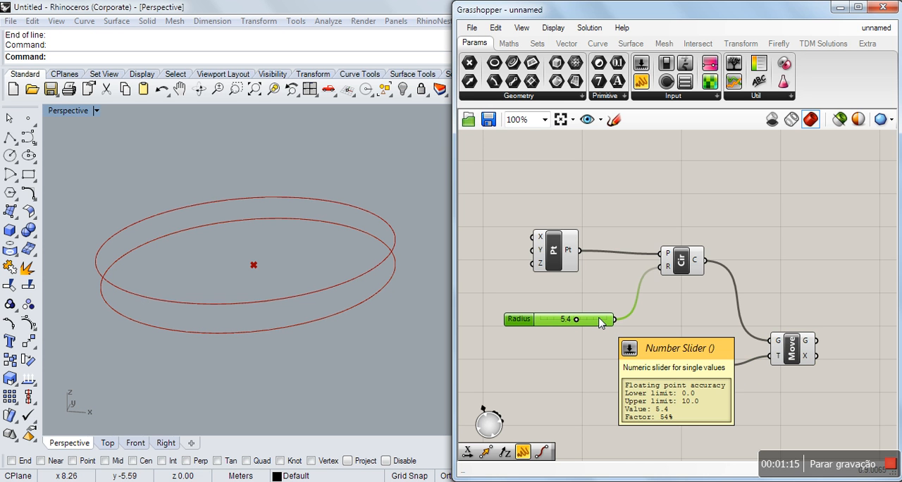
{"action": "key", "text": "ctrl+v"}
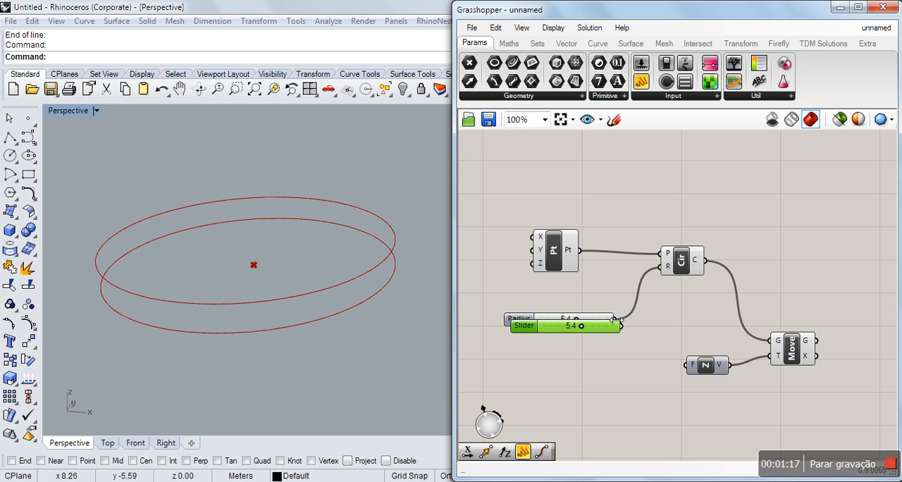
{"action": "left_click_drag", "start_coordinate": [604, 327], "coordinate": [689, 366]}
{"action": "left_click", "coordinate": [637, 364]}
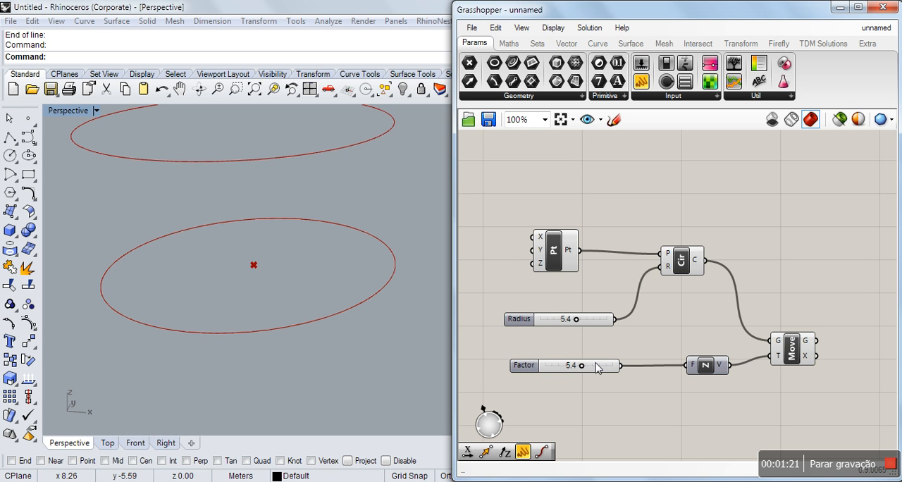
{"action": "left_click_drag", "start_coordinate": [579, 366], "coordinate": [585, 371]}
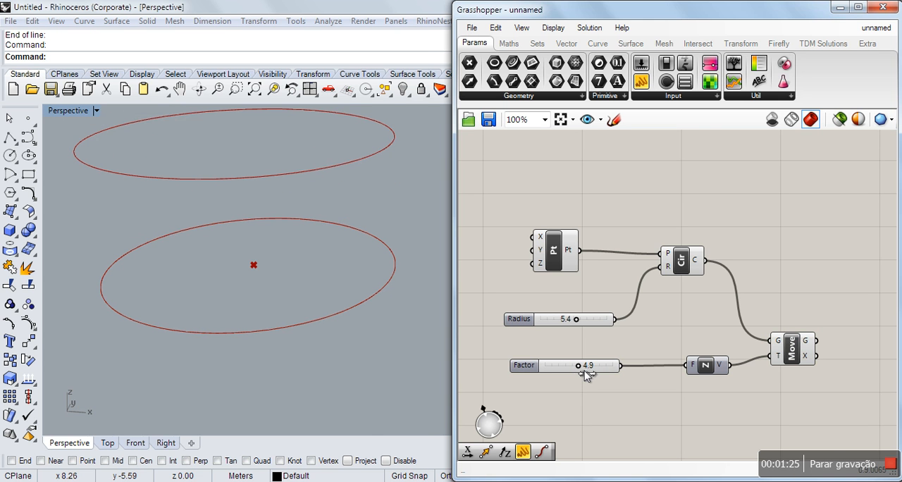
Reposition the Unit Z and Move components closer to the Circle component on the canvas.
{"action": "right_click_drag", "start_coordinate": [391, 367], "coordinate": [290, 292]}
{"action": "left_click", "coordinate": [737, 194]}
{"action": "scroll", "coordinate": [711, 233], "scroll_direction": "down", "scroll_amount": 3}
{"action": "scroll", "coordinate": [756, 281], "scroll_direction": "up", "scroll_amount": 3}
{"action": "left_click_drag", "start_coordinate": [630, 354], "coordinate": [603, 354]}
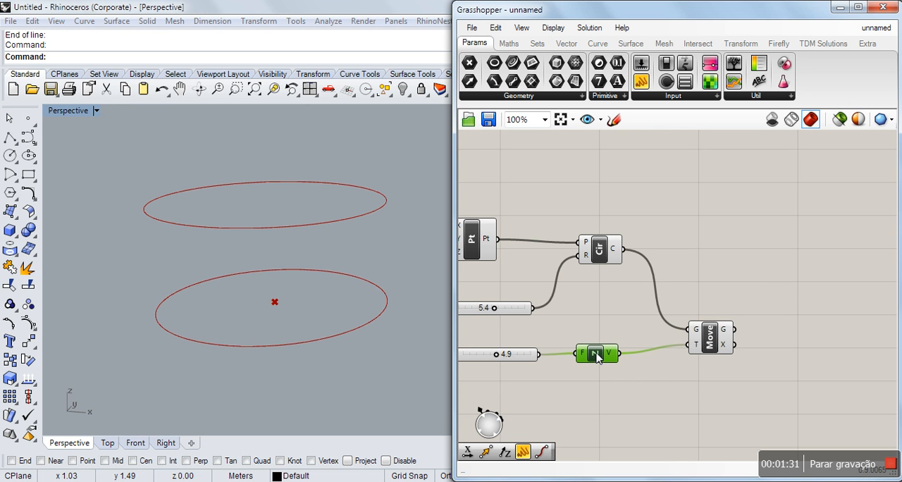
{"action": "left_click_drag", "start_coordinate": [713, 341], "coordinate": [672, 315]}
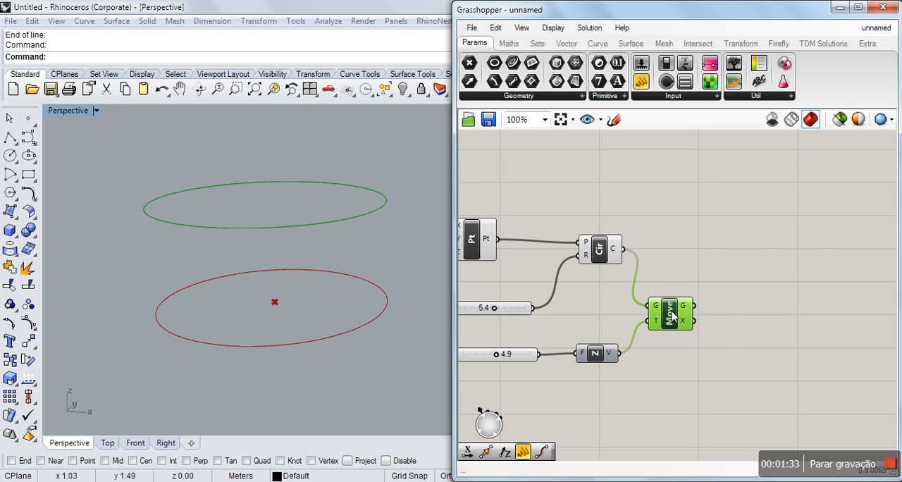
Add a Divide Curve component beyond the Move component and place a duplicate of it below.
{"action": "double_click", "coordinate": [767, 248]}
{"action": "type", "text": "div"}
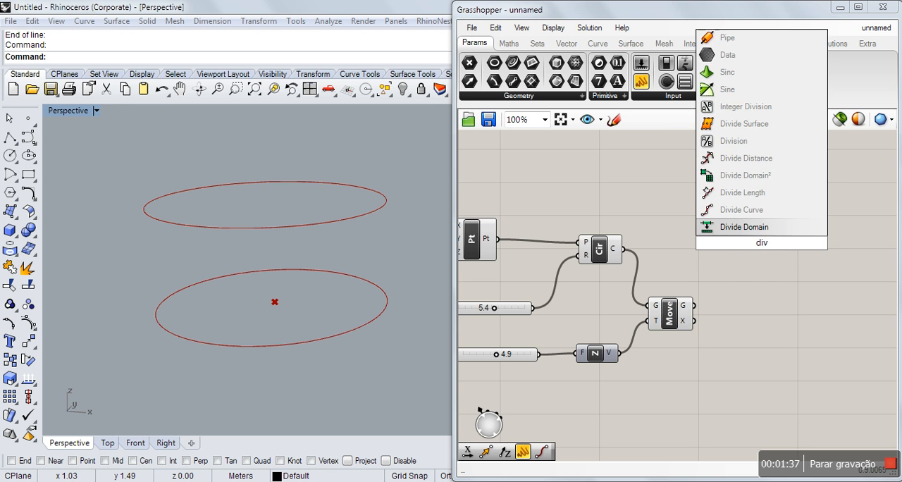
{"action": "left_click", "coordinate": [742, 210]}
{"action": "left_click_drag", "start_coordinate": [754, 243], "coordinate": [758, 246]}
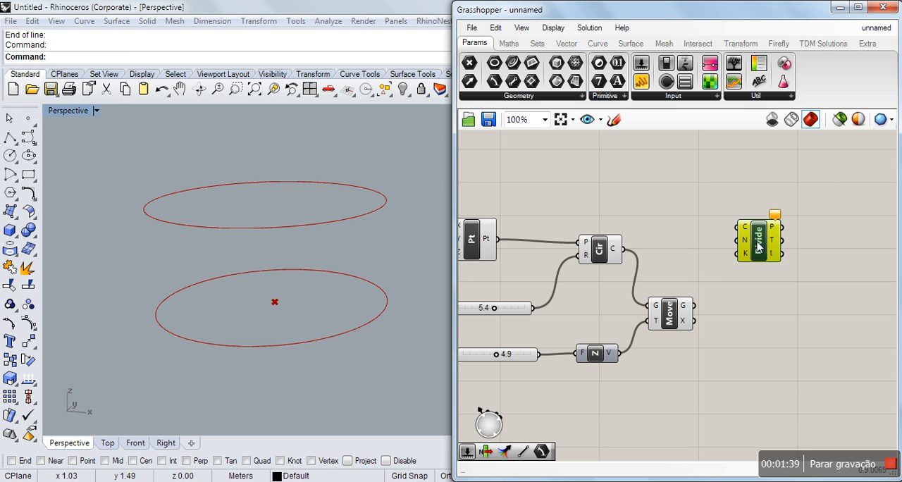
{"action": "key", "text": "ctrl+v"}
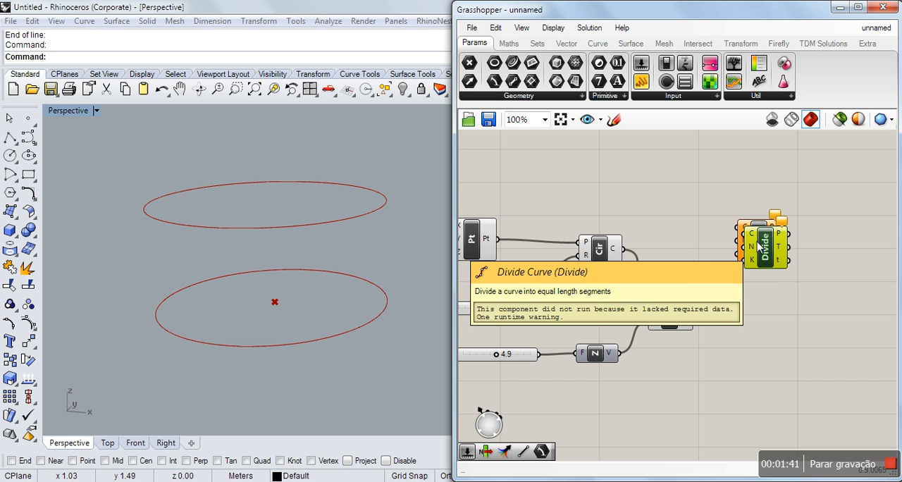
{"action": "left_click_drag", "start_coordinate": [767, 254], "coordinate": [760, 315]}
Connect the original circle to the upper Divide Curve component and the moved circle to the lower one, aligning both components.
{"action": "left_click", "coordinate": [684, 263]}
{"action": "left_click_drag", "start_coordinate": [624, 249], "coordinate": [745, 235]}
{"action": "left_click_drag", "start_coordinate": [695, 306], "coordinate": [738, 296]}
{"action": "left_click_drag", "start_coordinate": [756, 247], "coordinate": [768, 246]}
{"action": "left_click_drag", "start_coordinate": [759, 304], "coordinate": [779, 312]}
{"action": "left_click", "coordinate": [733, 278]}
{"action": "left_click_drag", "start_coordinate": [772, 259], "coordinate": [781, 254]}
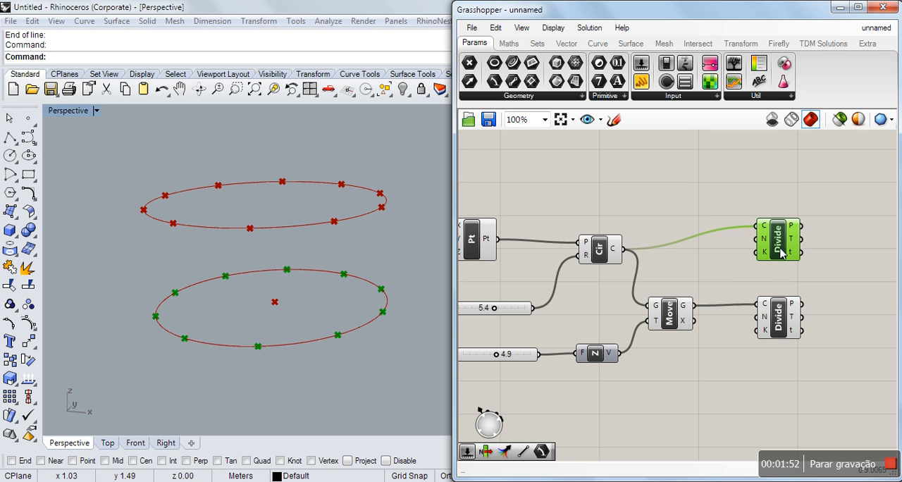
Add an integer number slider with value 10, connect it to both Divide Curve count inputs and move the two components farther out.
{"action": "double_click", "coordinate": [634, 194]}
{"action": "type", "text": "1"}
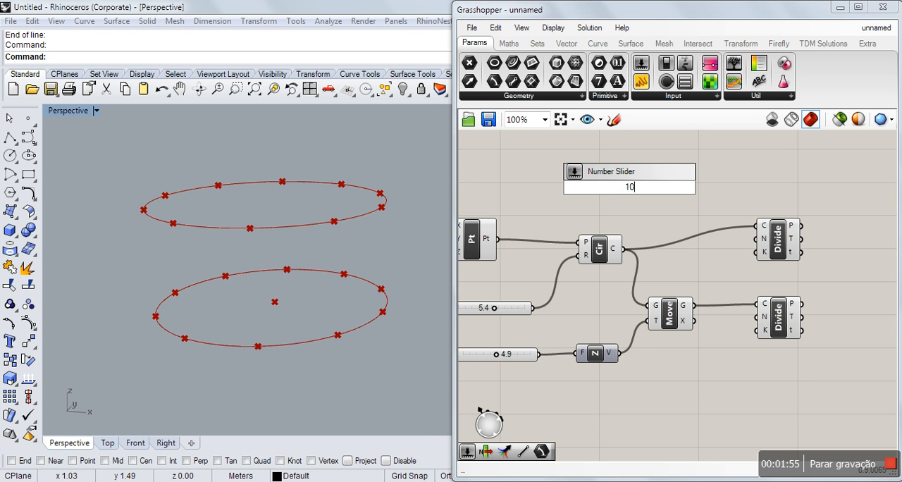
{"action": "type", "text": "0"}
{"action": "key", "text": "Return"}
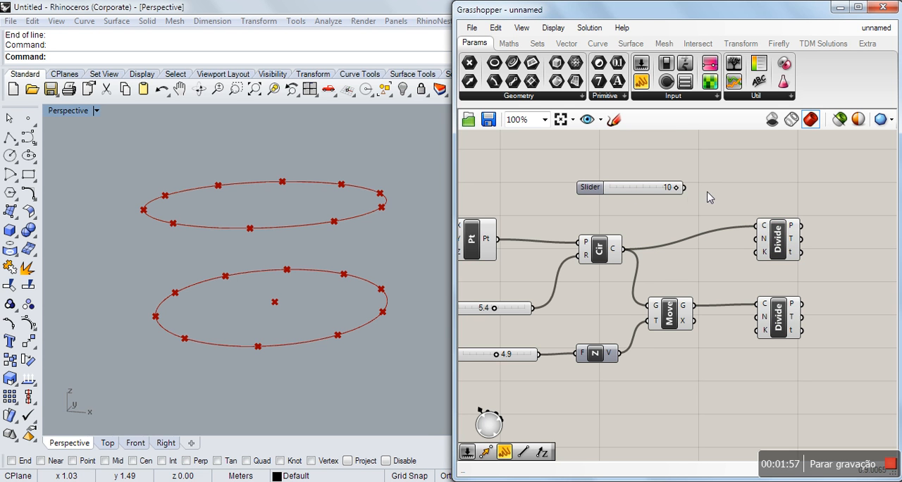
{"action": "left_click_drag", "start_coordinate": [683, 187], "coordinate": [758, 251]}
{"action": "left_click_drag", "start_coordinate": [685, 188], "coordinate": [758, 323]}
{"action": "left_click_drag", "start_coordinate": [782, 243], "coordinate": [818, 224]}
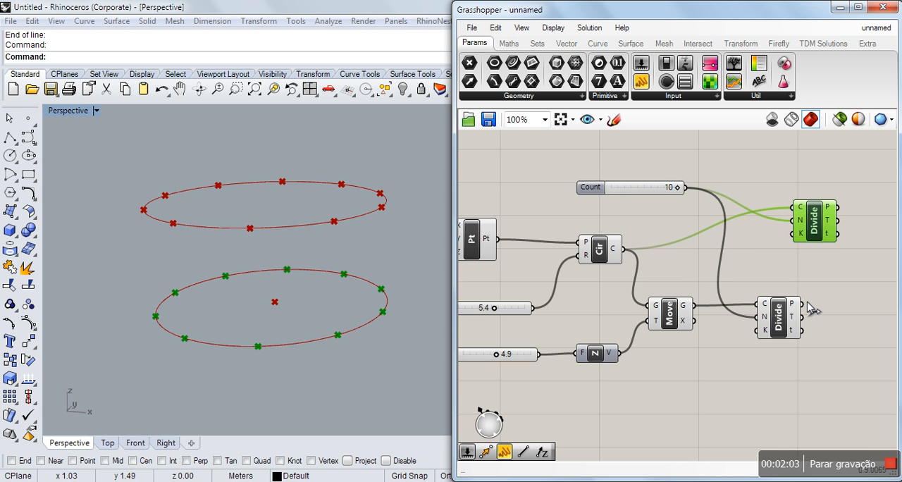
{"action": "left_click_drag", "start_coordinate": [788, 318], "coordinate": [826, 324]}
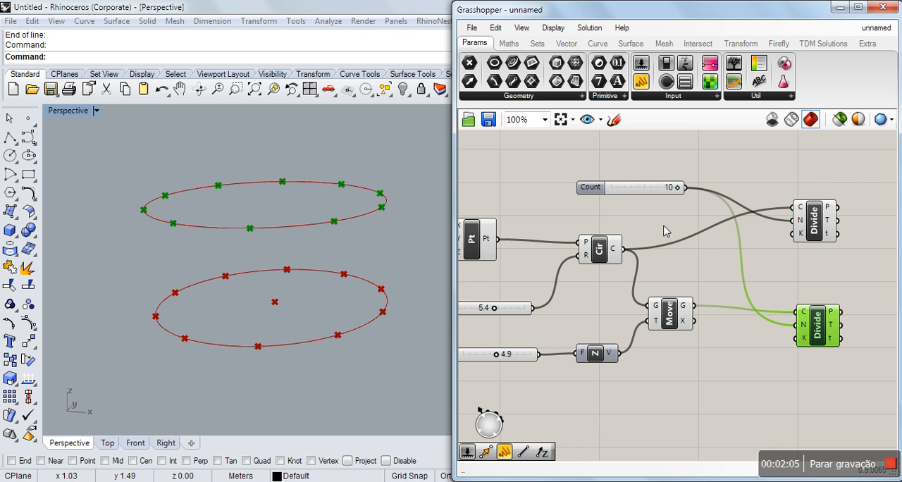
Move the Count slider between the Move and Divide Curve components and set it to 7.
{"action": "left_click_drag", "start_coordinate": [642, 192], "coordinate": [733, 273]}
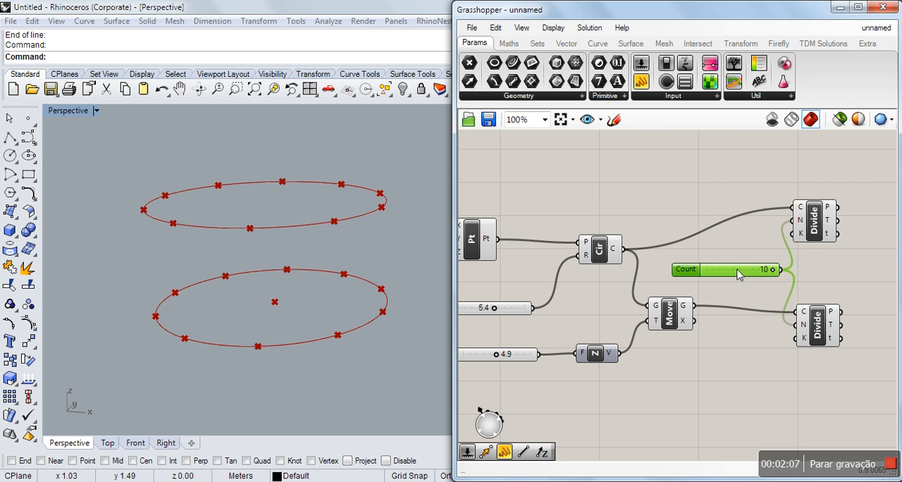
{"action": "mouse_move", "coordinate": [774, 275]}
{"action": "left_mouse_down"}
{"action": "mouse_move", "coordinate": [729, 275]}
{"action": "mouse_move", "coordinate": [756, 273]}
{"action": "left_mouse_up"}
{"action": "left_click", "coordinate": [712, 348]}
{"action": "scroll", "coordinate": [502, 340], "scroll_direction": "down", "scroll_amount": 2}
{"action": "scroll", "coordinate": [782, 300], "scroll_direction": "up", "scroll_amount": 2}
{"action": "scroll", "coordinate": [781, 294], "scroll_direction": "up", "scroll_amount": 1}
{"action": "right_click_drag", "start_coordinate": [700, 303], "coordinate": [670, 298]}
{"action": "scroll", "coordinate": [686, 275], "scroll_direction": "down", "scroll_amount": 1}
{"action": "scroll", "coordinate": [623, 271], "scroll_direction": "up", "scroll_amount": 1}
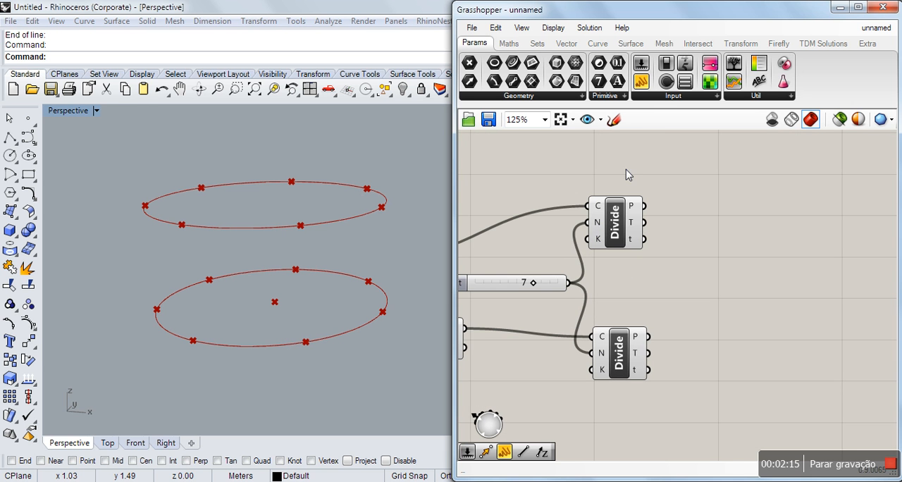
Add a panel beyond the upper Divide Curve component, feed it that component's points and enlarge it to fit the list.
{"action": "left_click_drag", "start_coordinate": [641, 81], "coordinate": [745, 197]}
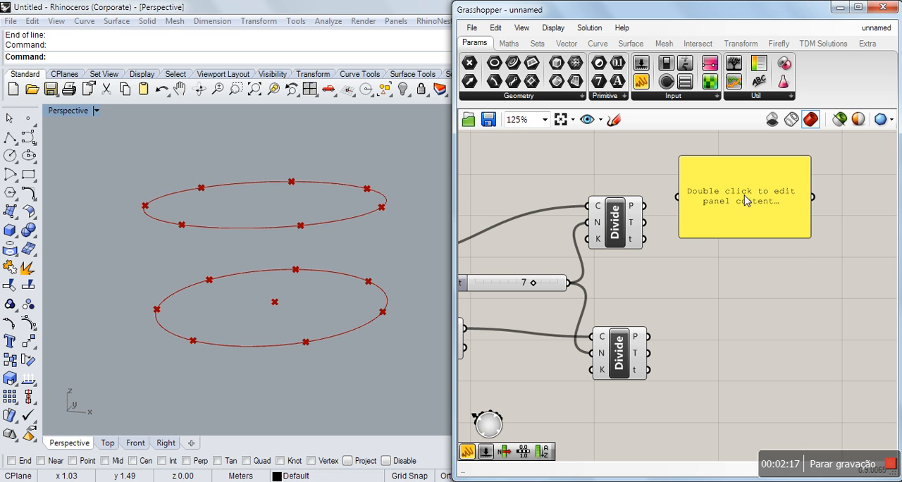
{"action": "left_click_drag", "start_coordinate": [643, 206], "coordinate": [677, 196]}
{"action": "left_click_drag", "start_coordinate": [814, 234], "coordinate": [876, 290]}
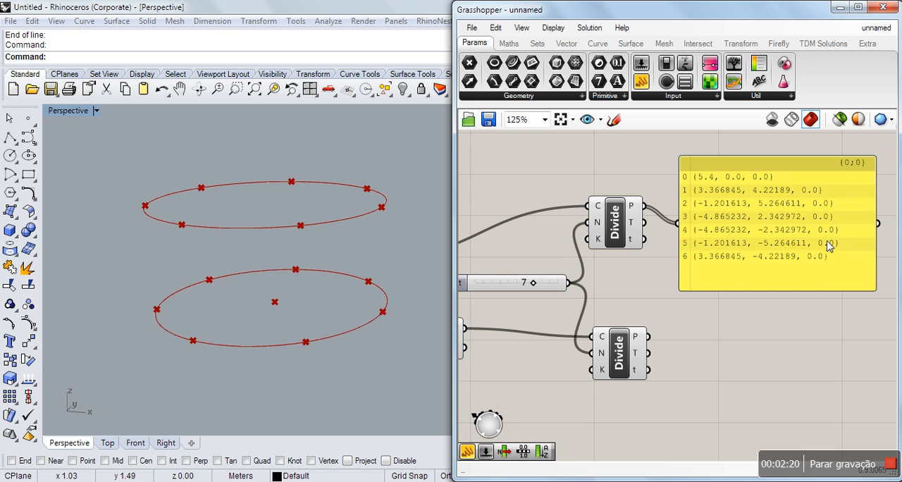
Duplicate the panel, place the copy below the original and connect it to the lower Divide Curve component's points output.
{"action": "left_click", "coordinate": [805, 244]}
{"action": "key", "text": "ctrl+c"}
{"action": "key", "text": "ctrl+v"}
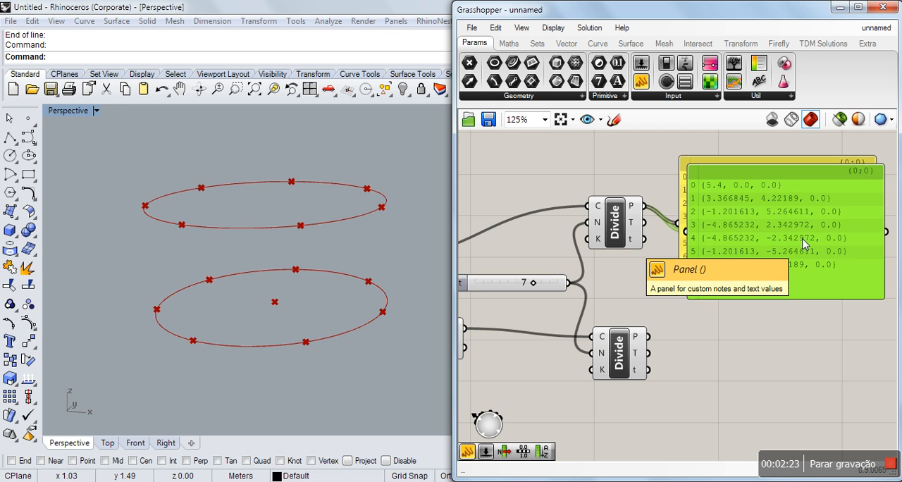
{"action": "left_click_drag", "start_coordinate": [805, 243], "coordinate": [808, 337]}
{"action": "left_click_drag", "start_coordinate": [648, 337], "coordinate": [690, 323]}
{"action": "left_click_drag", "start_coordinate": [755, 320], "coordinate": [750, 363]}
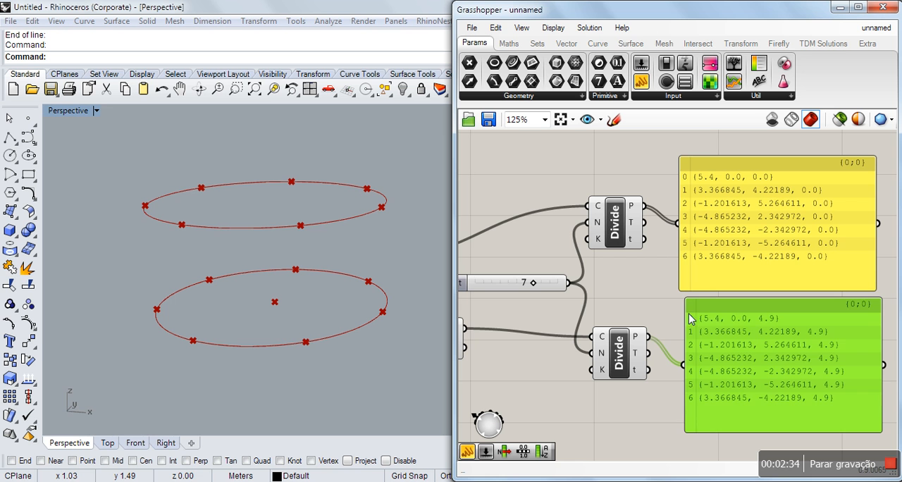
{"action": "left_click", "coordinate": [659, 300]}
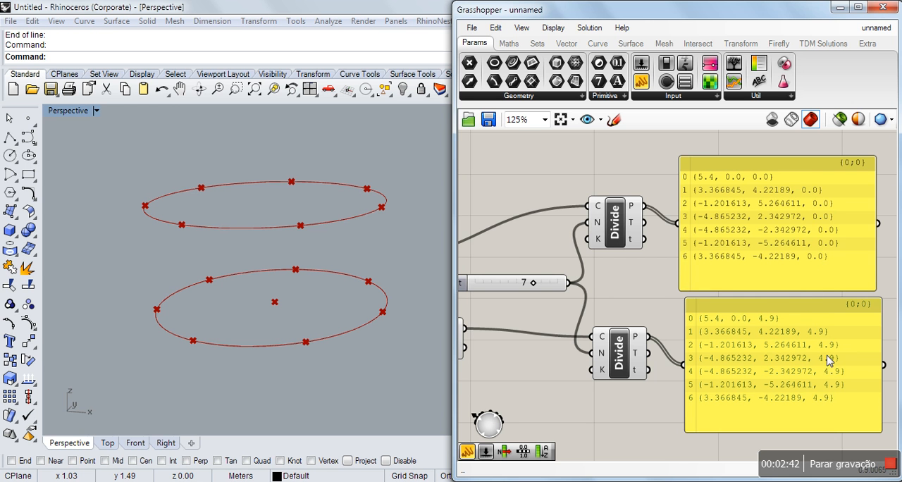
Set the slider that drives the Unit Z vector to 5.0.
{"action": "scroll", "coordinate": [763, 286], "scroll_direction": "down", "scroll_amount": 2}
{"action": "scroll", "coordinate": [685, 286], "scroll_direction": "down", "scroll_amount": 2}
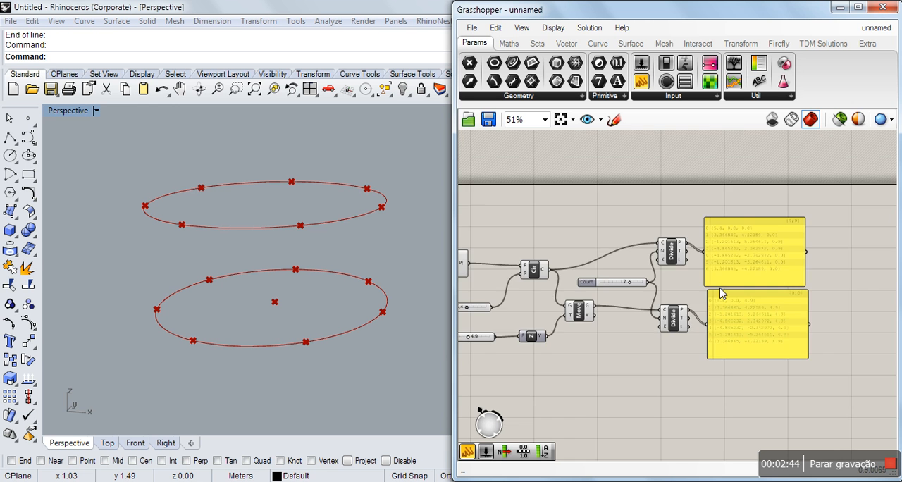
{"action": "scroll", "coordinate": [517, 318], "scroll_direction": "up", "scroll_amount": 5}
{"action": "mouse_move", "coordinate": [523, 349]}
{"action": "left_mouse_down"}
{"action": "mouse_move", "coordinate": [529, 353]}
{"action": "mouse_move", "coordinate": [512, 356]}
{"action": "mouse_move", "coordinate": [530, 356]}
{"action": "left_mouse_up"}
{"action": "scroll", "coordinate": [498, 321], "scroll_direction": "down", "scroll_amount": 6}
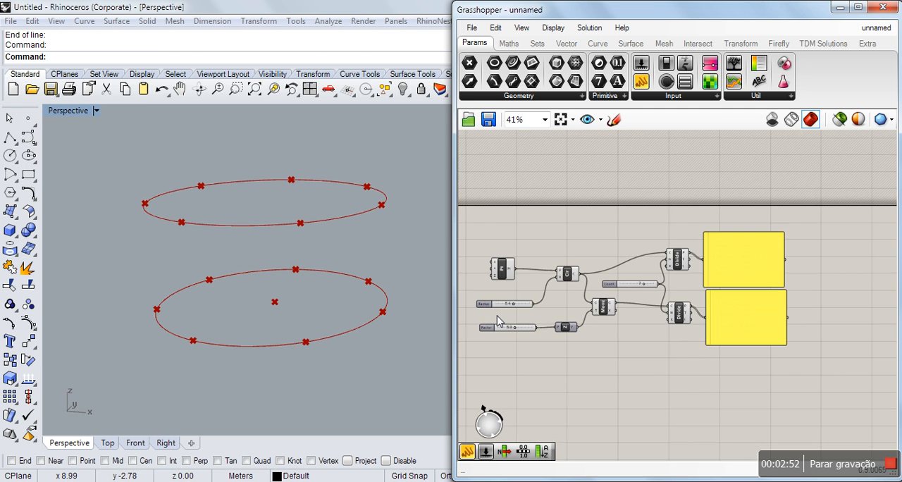
{"action": "scroll", "coordinate": [685, 278], "scroll_direction": "up", "scroll_amount": 4}
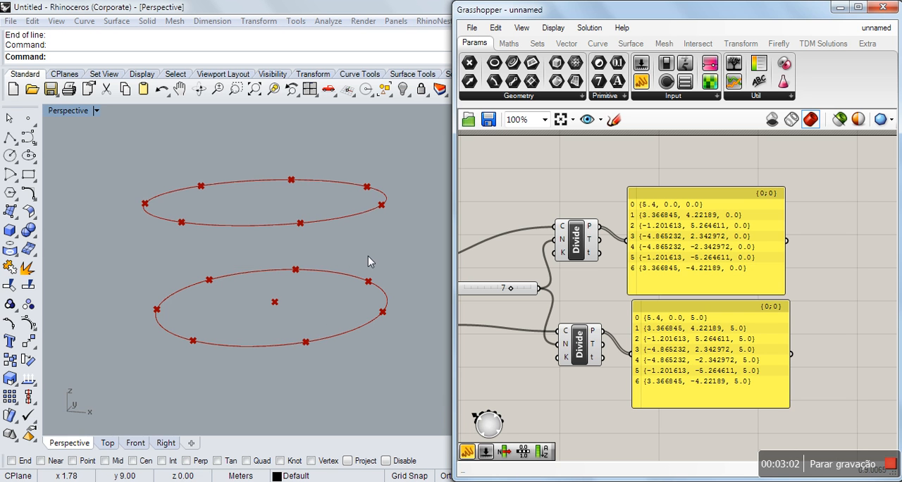
Delete both point-list panels from the canvas.
{"action": "left_click", "coordinate": [671, 233]}
{"action": "key", "text": "Delete"}
{"action": "left_click", "coordinate": [681, 332]}
{"action": "key", "text": "Delete"}
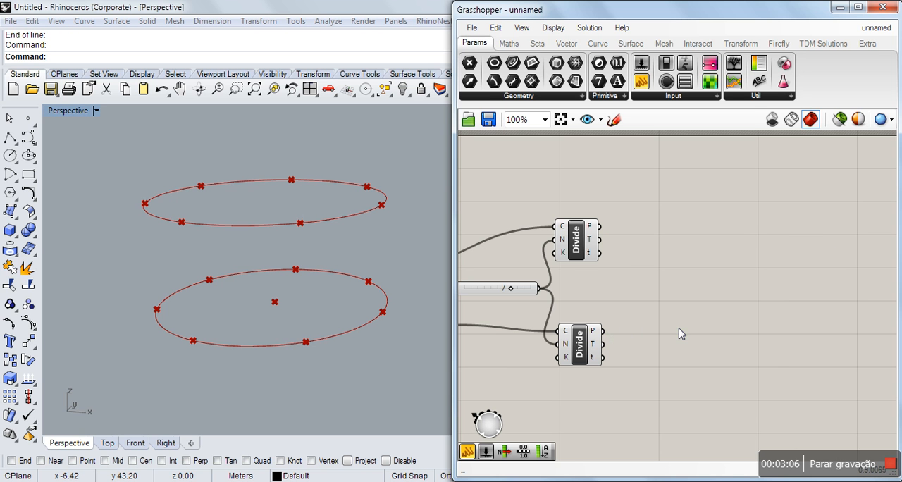
Add a Line component and connect the upper Divide Curve points to input A and the lower ones to input B.
{"action": "double_click", "coordinate": [690, 289]}
{"action": "type", "text": "l"}
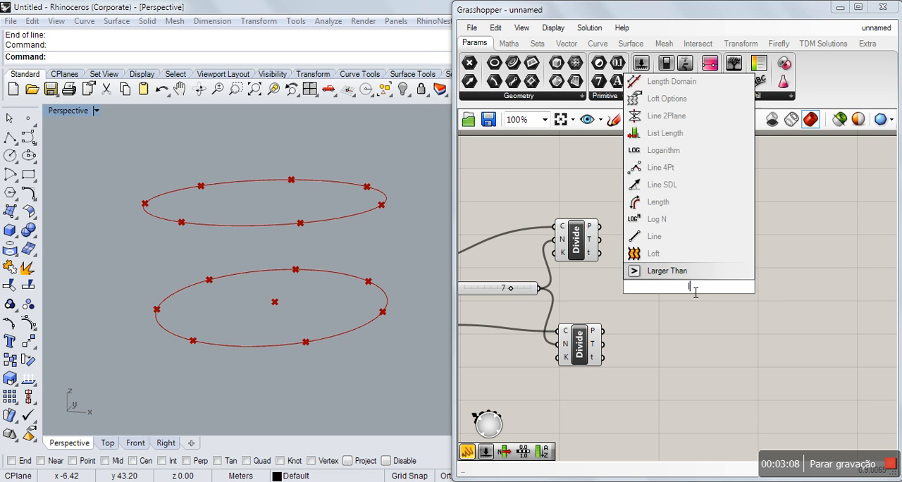
{"action": "type", "text": "ine"}
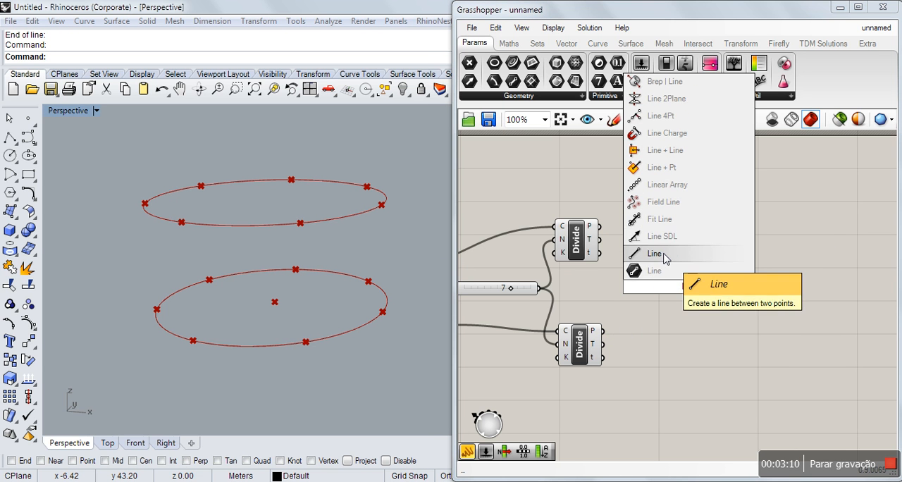
{"action": "left_click", "coordinate": [659, 271]}
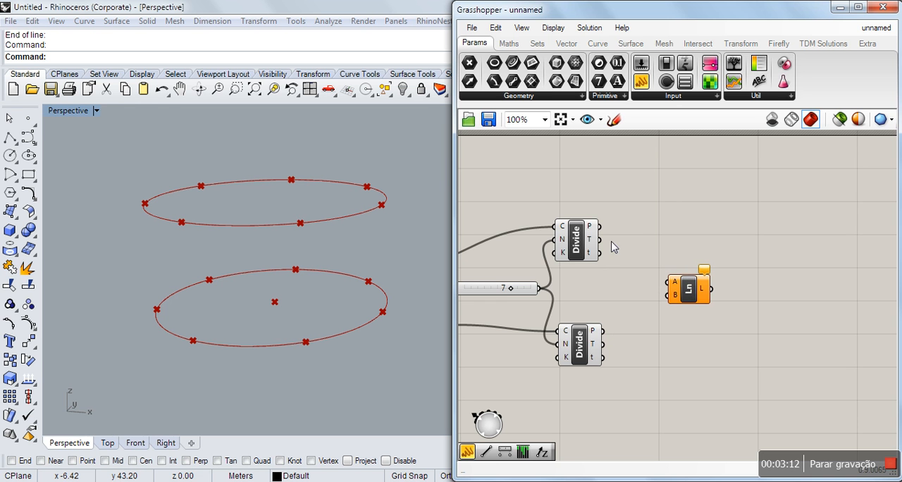
{"action": "left_click_drag", "start_coordinate": [600, 227], "coordinate": [668, 283]}
{"action": "left_click_drag", "start_coordinate": [600, 336], "coordinate": [668, 297]}
{"action": "left_click", "coordinate": [680, 250]}
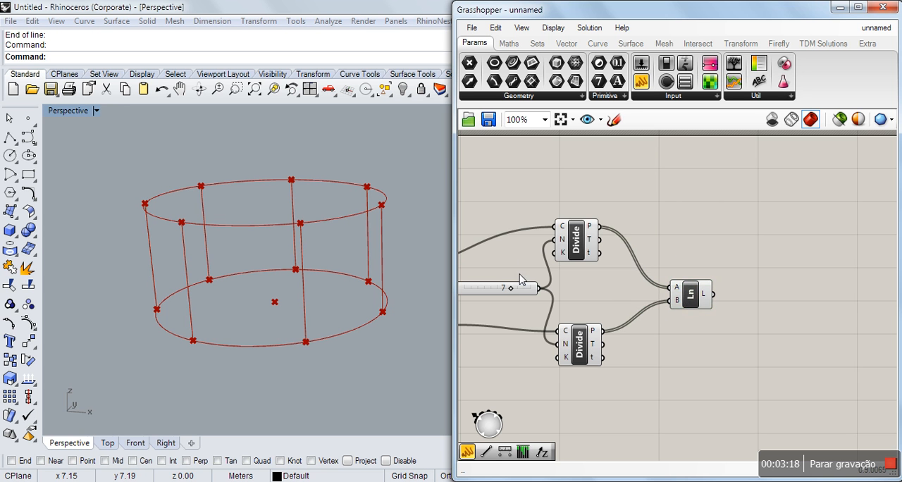
Try a division count of 8 while viewing the connecting lines from several angles, and set the Count slider to 10.
{"action": "scroll", "coordinate": [564, 288], "scroll_direction": "down", "scroll_amount": 2}
{"action": "scroll", "coordinate": [554, 290], "scroll_direction": "up", "scroll_amount": 3}
{"action": "left_click_drag", "start_coordinate": [604, 294], "coordinate": [625, 294]}
{"action": "right_click_drag", "start_coordinate": [370, 256], "coordinate": [326, 250]}
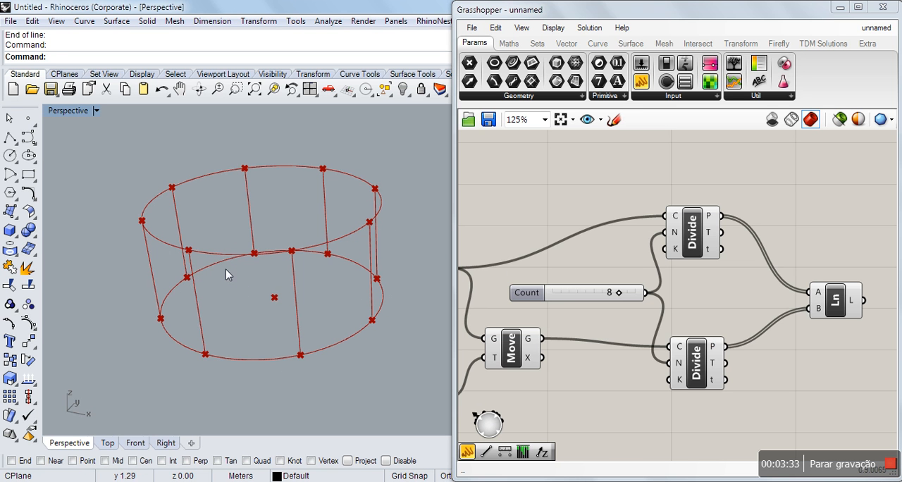
{"action": "mouse_move", "coordinate": [313, 263]}
{"action": "right_mouse_down"}
{"action": "mouse_move", "coordinate": [195, 238]}
{"action": "mouse_move", "coordinate": [374, 251]}
{"action": "mouse_move", "coordinate": [378, 283]}
{"action": "mouse_move", "coordinate": [442, 294]}
{"action": "mouse_move", "coordinate": [383, 267]}
{"action": "mouse_move", "coordinate": [302, 251]}
{"action": "right_mouse_up"}
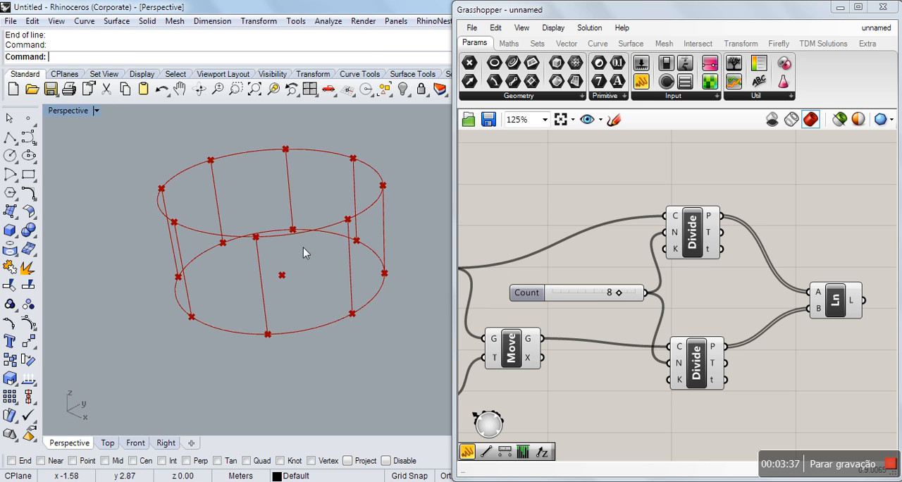
{"action": "right_click_drag", "start_coordinate": [343, 296], "coordinate": [321, 259]}
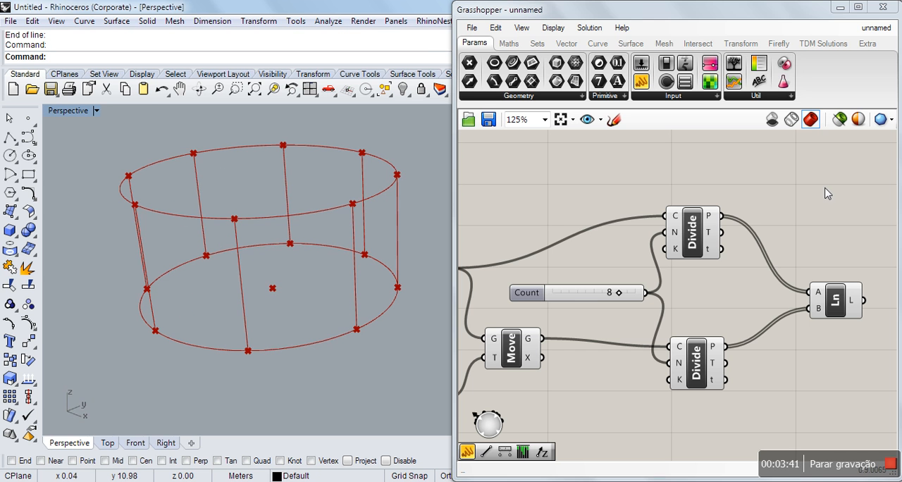
{"action": "right_click_drag", "start_coordinate": [349, 224], "coordinate": [328, 237]}
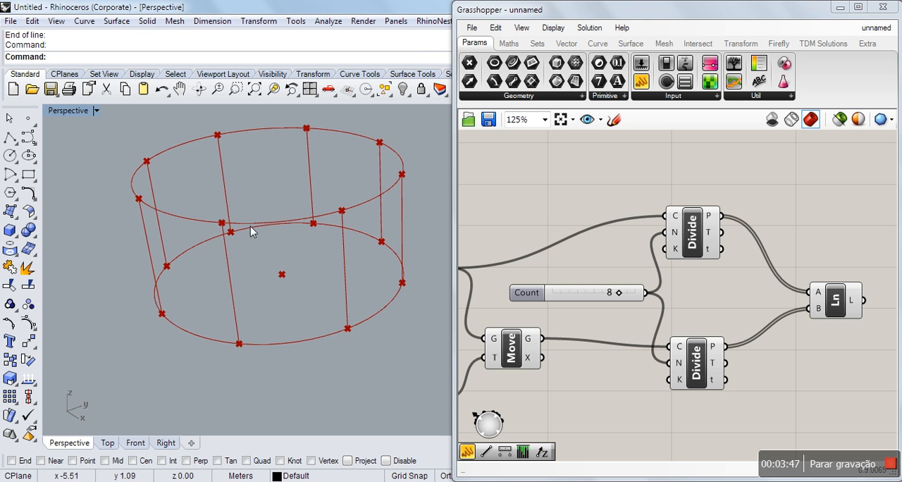
{"action": "mouse_move", "coordinate": [309, 246]}
{"action": "right_mouse_down"}
{"action": "mouse_move", "coordinate": [316, 244]}
{"action": "mouse_move", "coordinate": [307, 239]}
{"action": "right_mouse_up"}
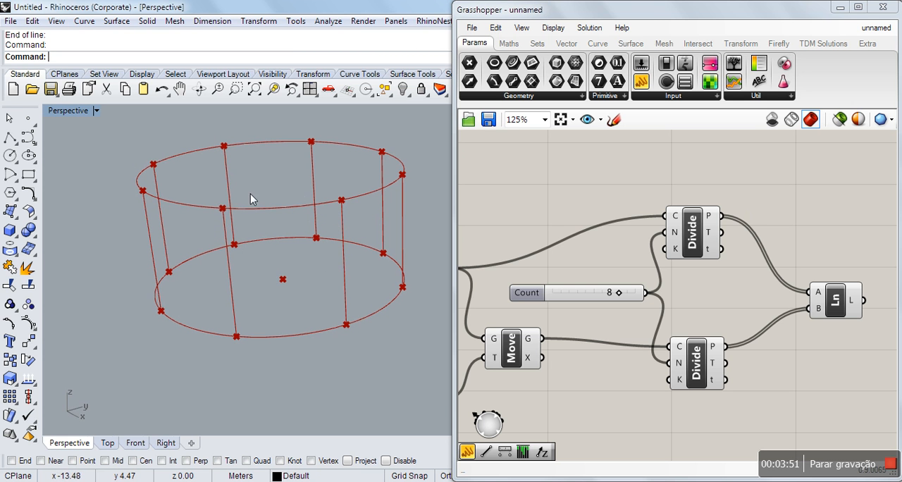
{"action": "left_click", "coordinate": [624, 298]}
{"action": "left_click_drag", "start_coordinate": [624, 298], "coordinate": [653, 297]}
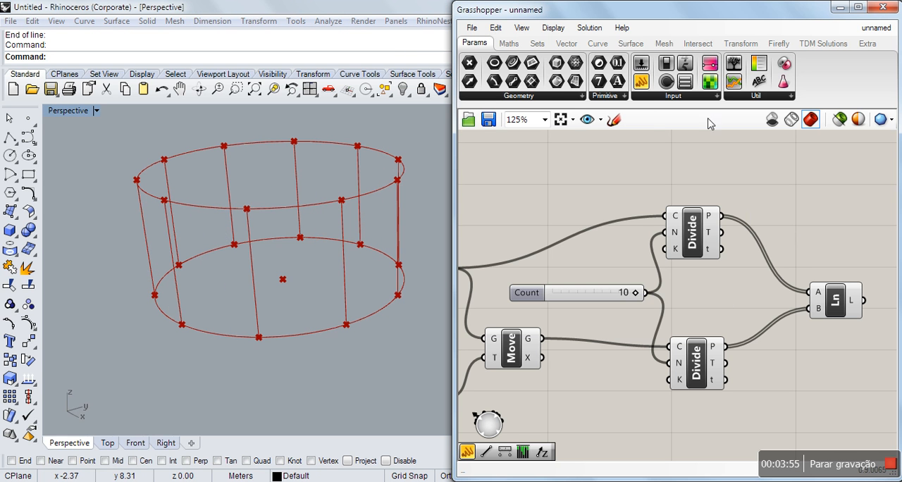
Add a Shift List component and place it beside the lower Divide Curve component, below the Line component.
{"action": "left_click", "coordinate": [538, 44]}
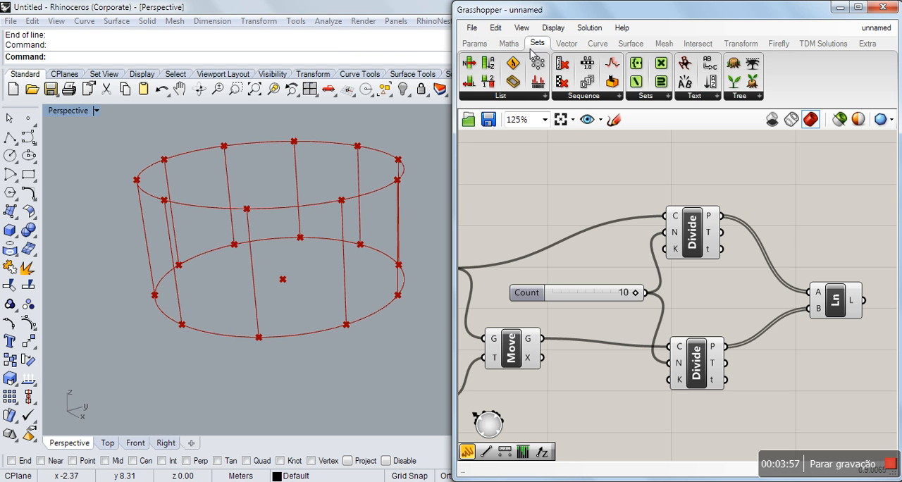
{"action": "left_click", "coordinate": [508, 96]}
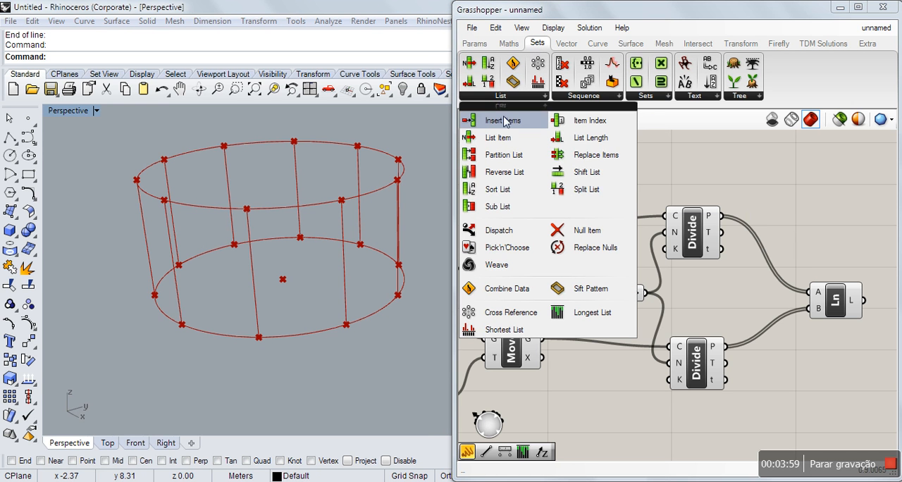
{"action": "left_click", "coordinate": [593, 172]}
{"action": "left_click", "coordinate": [804, 368]}
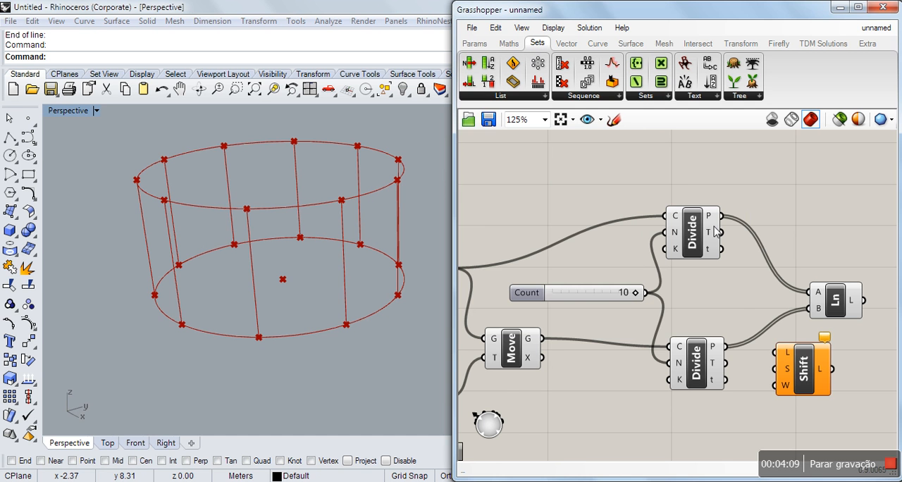
{"action": "scroll", "coordinate": [719, 239], "scroll_direction": "down", "scroll_amount": 3}
{"action": "scroll", "coordinate": [828, 271], "scroll_direction": "up", "scroll_amount": 3}
{"action": "left_click_drag", "start_coordinate": [746, 280], "coordinate": [779, 271]}
{"action": "left_click_drag", "start_coordinate": [708, 349], "coordinate": [704, 375]}
Add an enlarged panel listing the lower Divide Curve points, and move the Line component between the two Divide Curve components.
{"action": "left_click", "coordinate": [475, 43]}
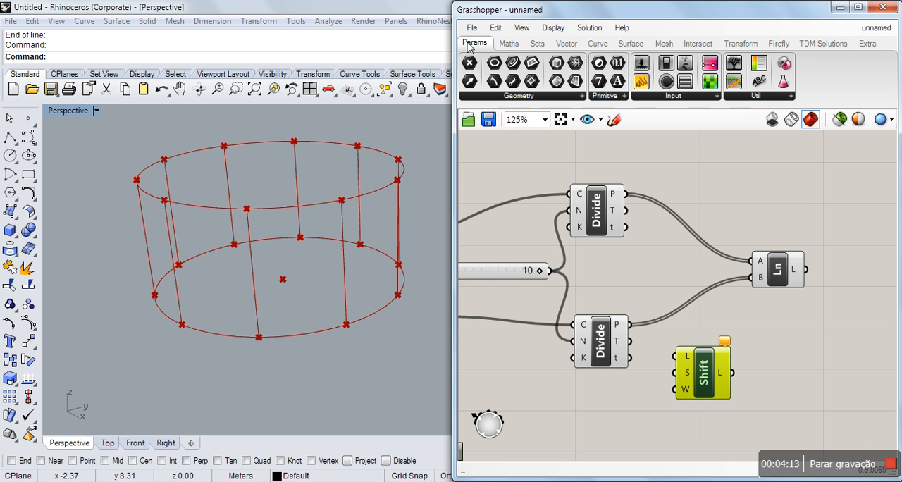
{"action": "left_click_drag", "start_coordinate": [818, 318], "coordinate": [750, 213]}
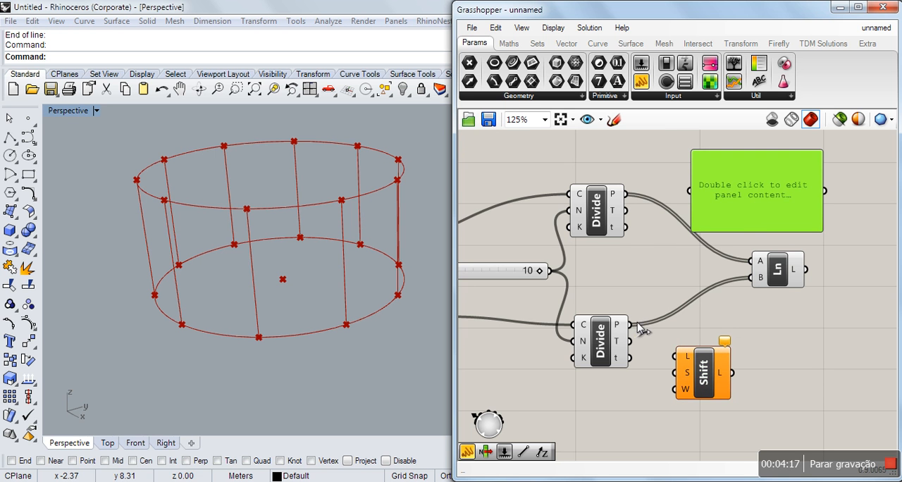
{"action": "left_click_drag", "start_coordinate": [629, 325], "coordinate": [689, 196]}
{"action": "left_click_drag", "start_coordinate": [779, 274], "coordinate": [631, 274]}
{"action": "left_click_drag", "start_coordinate": [822, 231], "coordinate": [896, 314]}
{"action": "left_click_drag", "start_coordinate": [811, 267], "coordinate": [809, 249]}
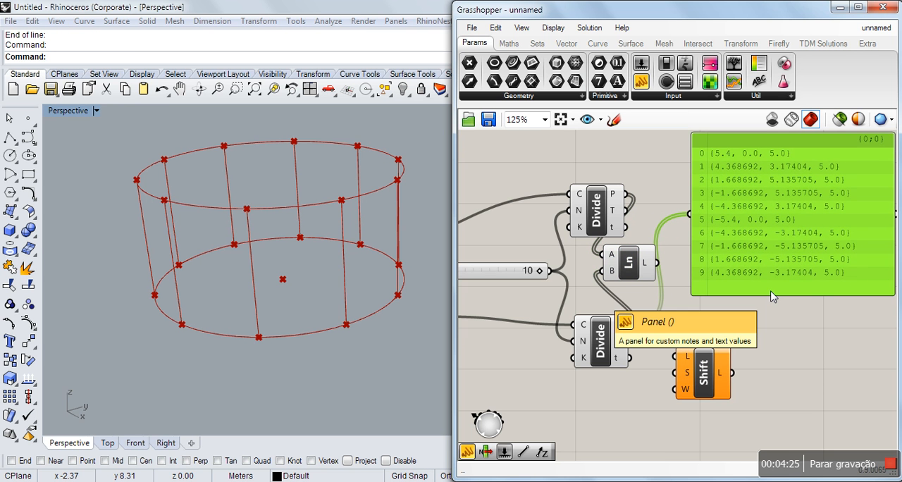
Duplicate the points panel, place the copy below the original and connect it to the Shift List output instead.
{"action": "key", "text": "ctrl+c"}
{"action": "key", "text": "ctrl+v"}
{"action": "left_click_drag", "start_coordinate": [759, 235], "coordinate": [796, 348]}
{"action": "left_click", "coordinate": [709, 326]}
{"action": "scroll", "coordinate": [606, 309], "scroll_direction": "down", "scroll_amount": 3}
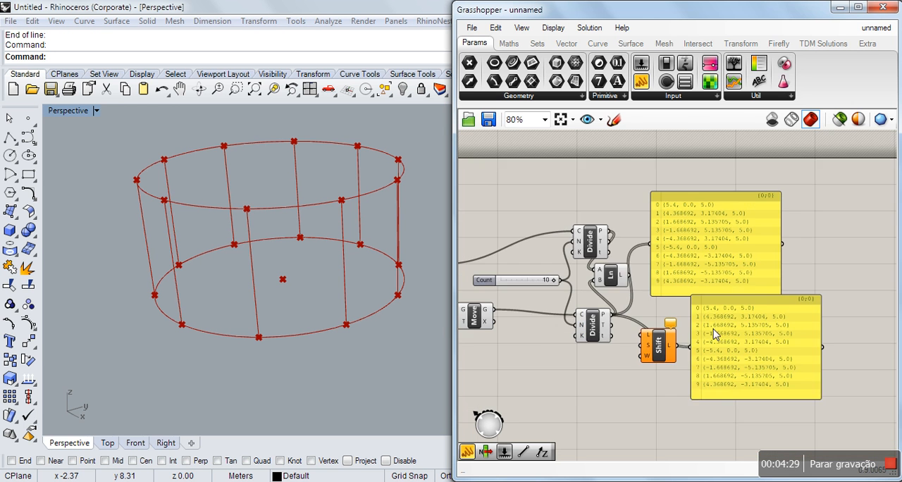
{"action": "scroll", "coordinate": [714, 333], "scroll_direction": "up", "scroll_amount": 3}
{"action": "left_click_drag", "start_coordinate": [755, 335], "coordinate": [760, 350]}
{"action": "left_click", "coordinate": [638, 310]}
{"action": "scroll", "coordinate": [638, 319], "scroll_direction": "down", "scroll_amount": 1}
{"action": "left_click_drag", "start_coordinate": [647, 345], "coordinate": [666, 360]}
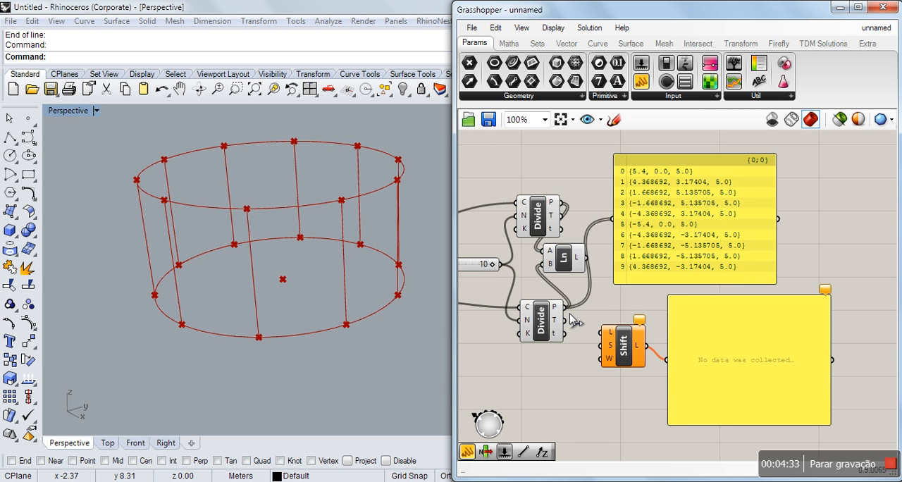
Connect the lower Divide Curve points to the Shift List component's list input and move that component slightly lower.
{"action": "left_click_drag", "start_coordinate": [567, 309], "coordinate": [630, 353]}
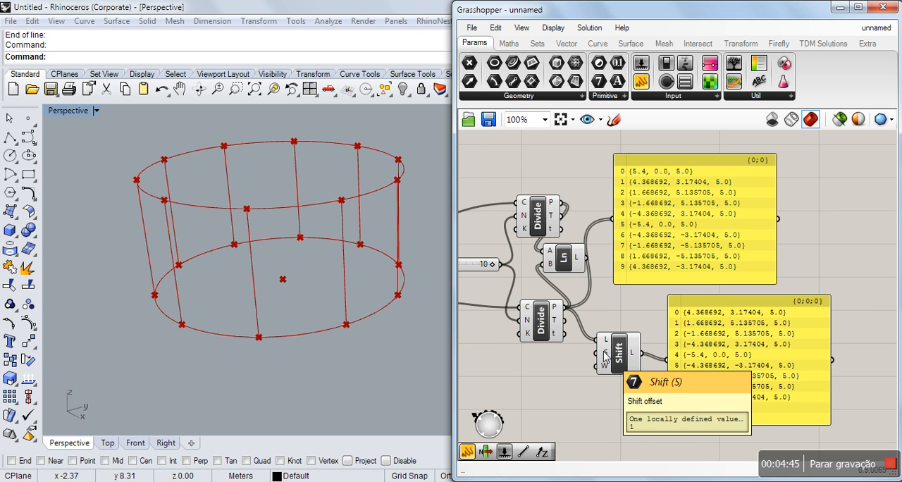
{"action": "left_click_drag", "start_coordinate": [624, 366], "coordinate": [629, 383]}
{"action": "left_click", "coordinate": [510, 378]}
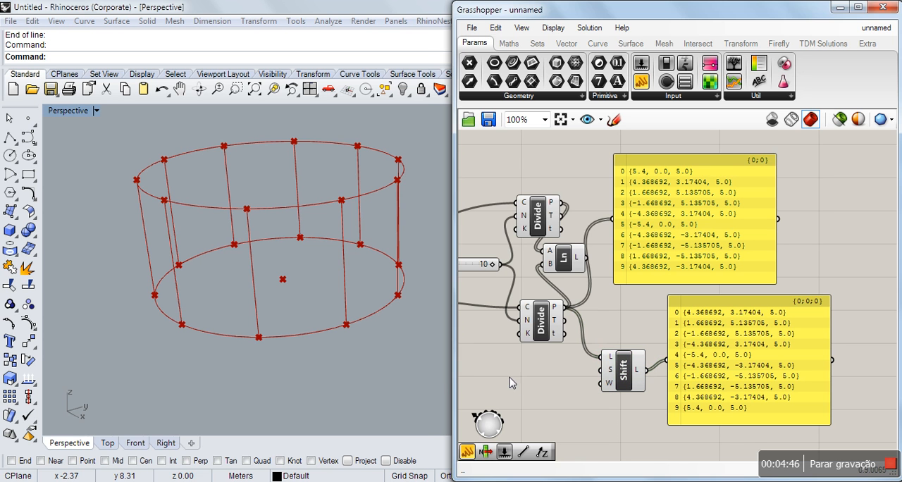
Create an integer number slider from the value 10, set it to 0 and connect it to the Shift List offset input.
{"action": "double_click", "coordinate": [512, 383]}
{"action": "type", "text": "10"}
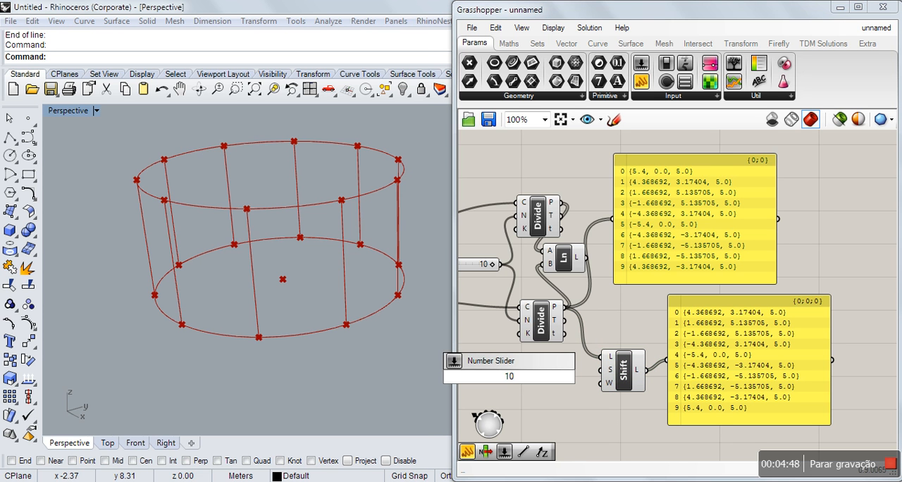
{"action": "key", "text": "Return"}
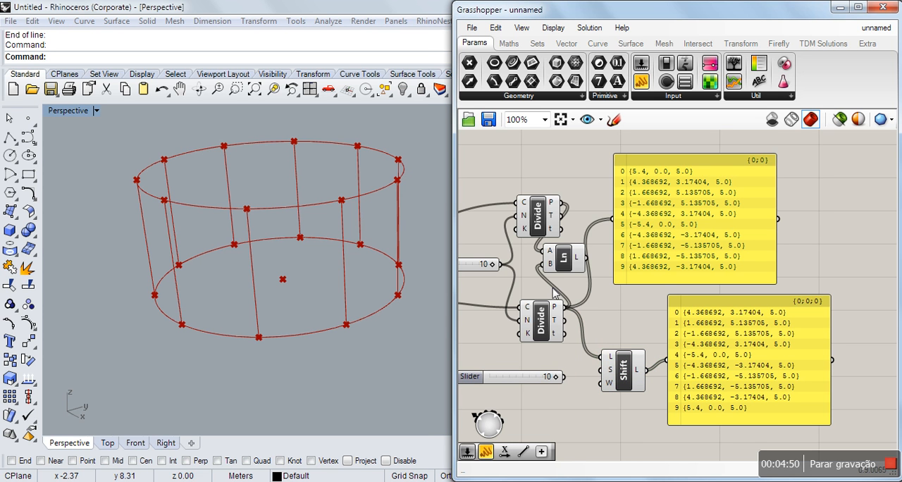
{"action": "left_click_drag", "start_coordinate": [554, 377], "coordinate": [474, 381]}
{"action": "left_click_drag", "start_coordinate": [564, 377], "coordinate": [603, 370]}
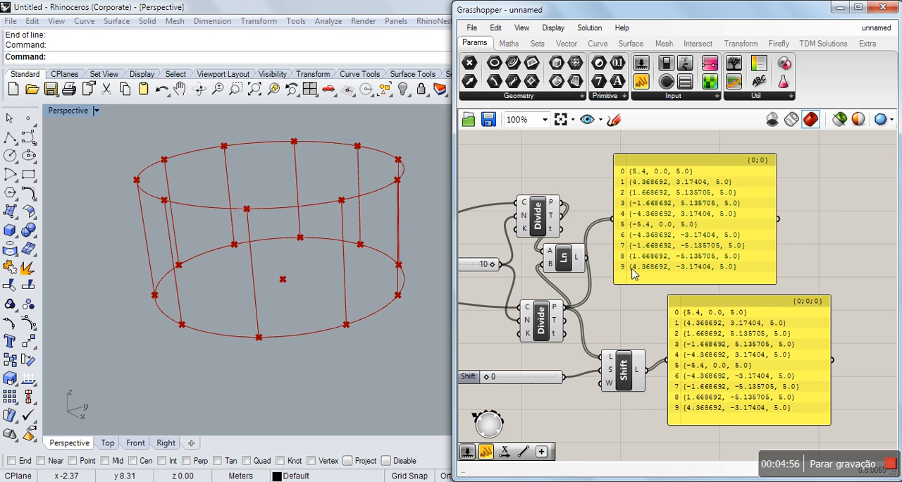
Move the upper panel farther from the Line component and nudge the Shift List component toward the lower panel.
{"action": "left_click_drag", "start_coordinate": [634, 263], "coordinate": [678, 268]}
{"action": "left_click_drag", "start_coordinate": [619, 379], "coordinate": [623, 373]}
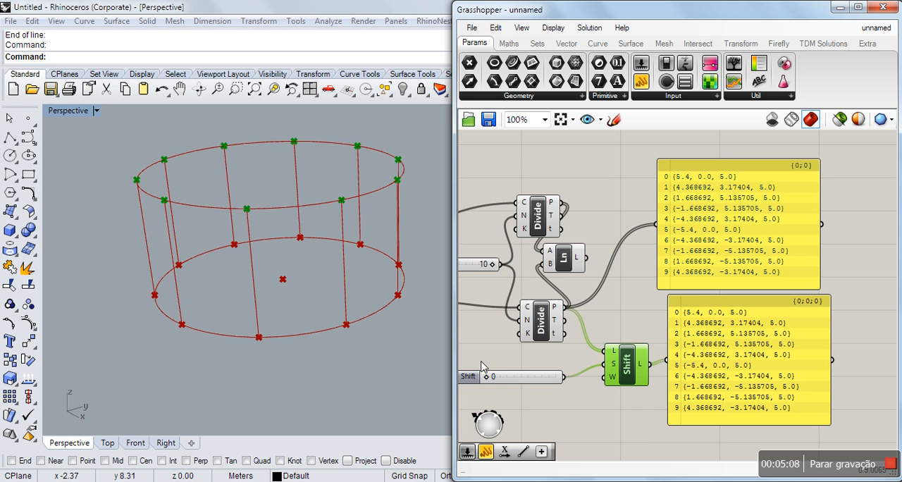
Set the shift offset slider to 1, move the Line component toward the panels and nudge the lower Divide Curve component upward.
{"action": "left_click_drag", "start_coordinate": [491, 382], "coordinate": [497, 382]}
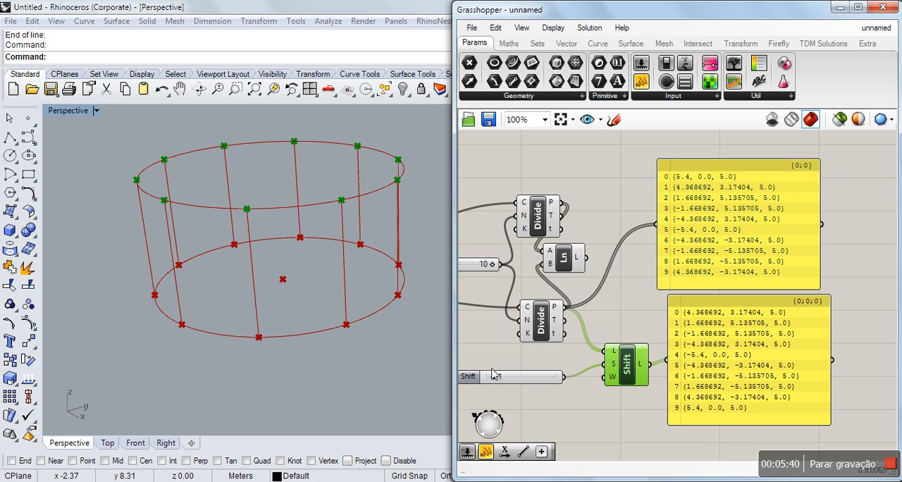
{"action": "left_click_drag", "start_coordinate": [562, 257], "coordinate": [619, 262]}
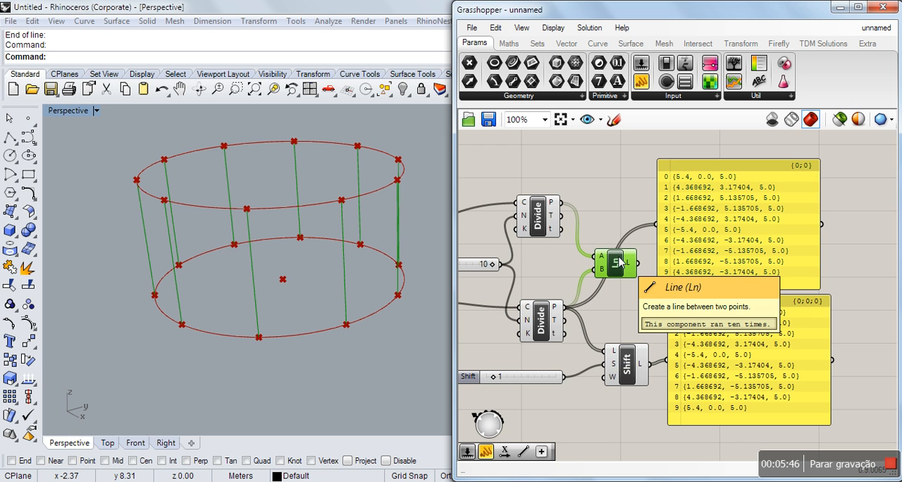
{"action": "left_click_drag", "start_coordinate": [543, 328], "coordinate": [545, 320]}
{"action": "left_click_drag", "start_coordinate": [619, 270], "coordinate": [646, 284]}
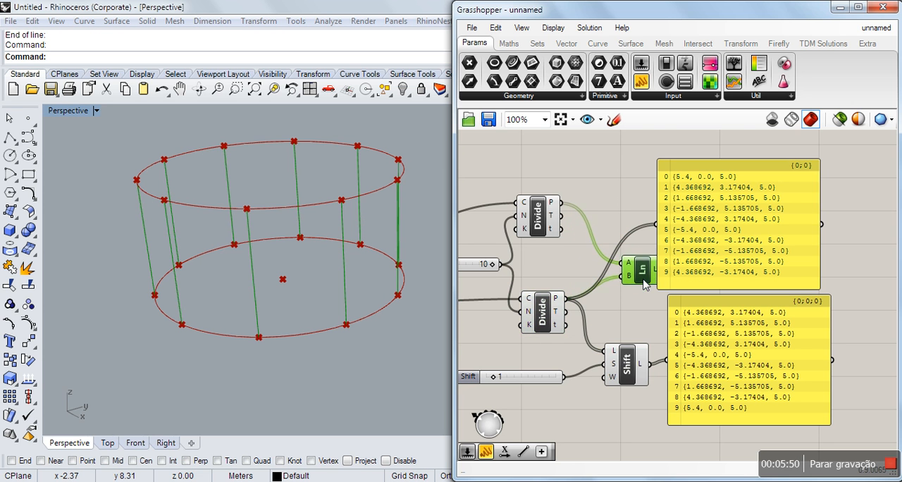
Move both point panels farther out and place the Line component in the cleared space just before them.
{"action": "left_click", "coordinate": [753, 240]}
{"action": "left_click_drag", "start_coordinate": [753, 240], "coordinate": [793, 244]}
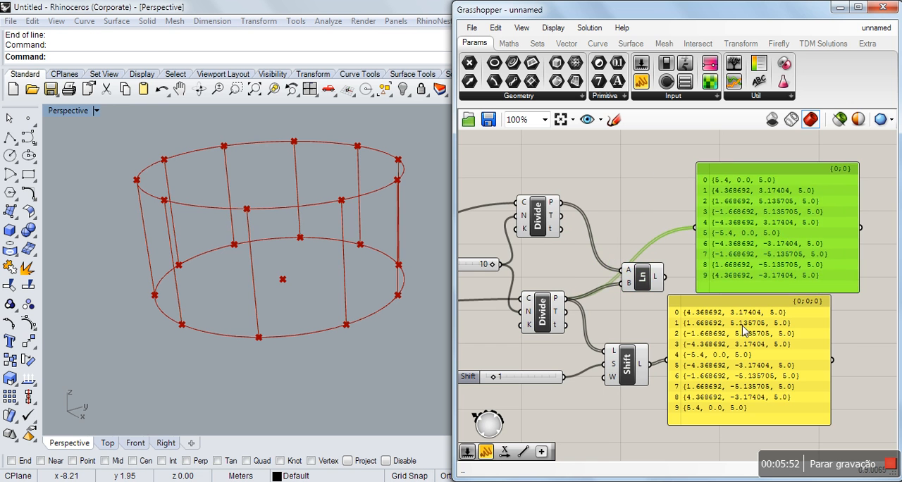
{"action": "left_click_drag", "start_coordinate": [742, 331], "coordinate": [756, 330]}
{"action": "left_click_drag", "start_coordinate": [635, 281], "coordinate": [666, 279]}
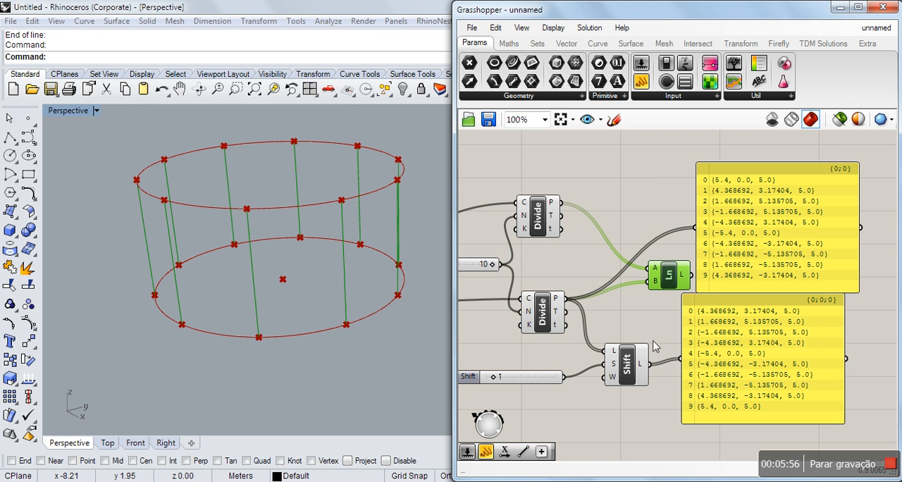
Connect the Shift List output to the Line component's B input, replacing the lower Divide Curve points, and inspect the slanted lines.
{"action": "left_click_drag", "start_coordinate": [650, 363], "coordinate": [654, 292]}
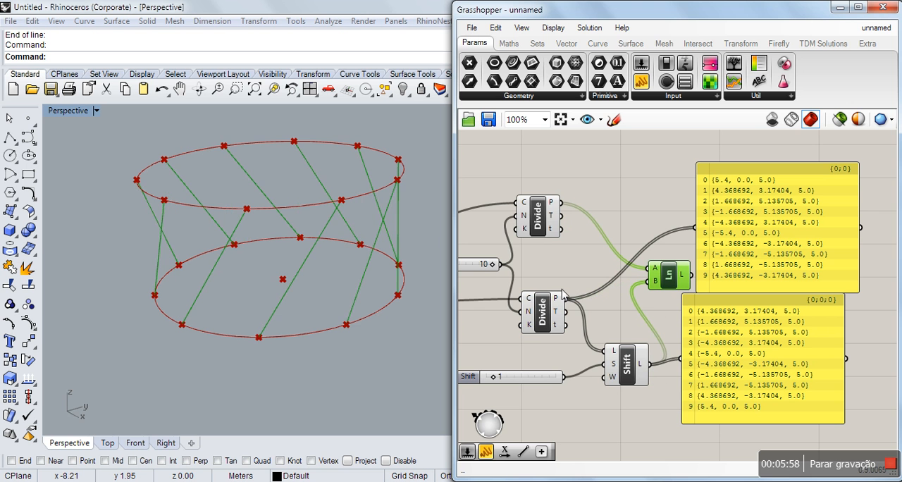
{"action": "right_click_drag", "start_coordinate": [328, 264], "coordinate": [338, 296]}
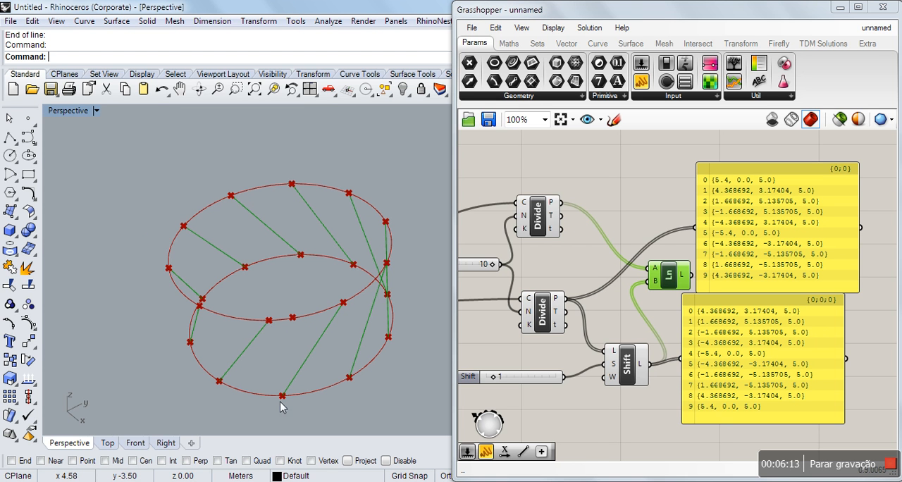
{"action": "right_click_drag", "start_coordinate": [340, 341], "coordinate": [332, 296]}
Move the shift slider slightly up toward the Shift List component, set it to 3 and inspect the twisted lines.
{"action": "left_click", "coordinate": [499, 358]}
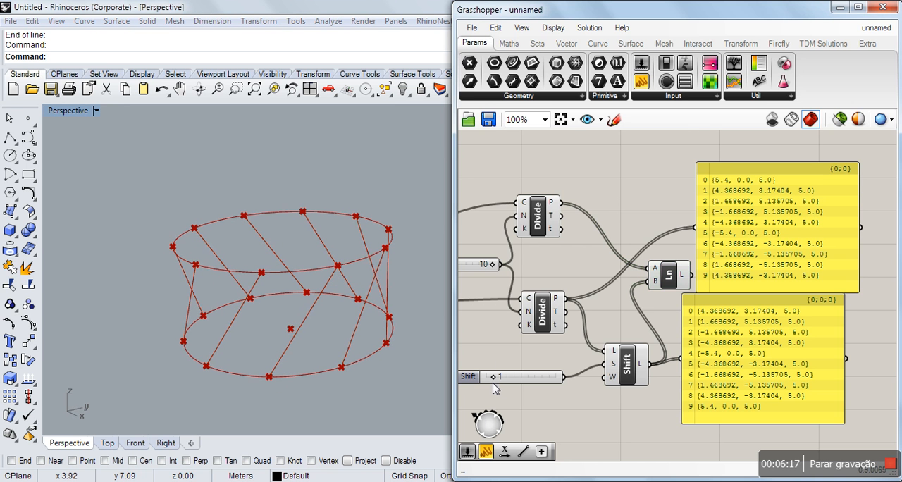
{"action": "left_click_drag", "start_coordinate": [521, 378], "coordinate": [527, 366]}
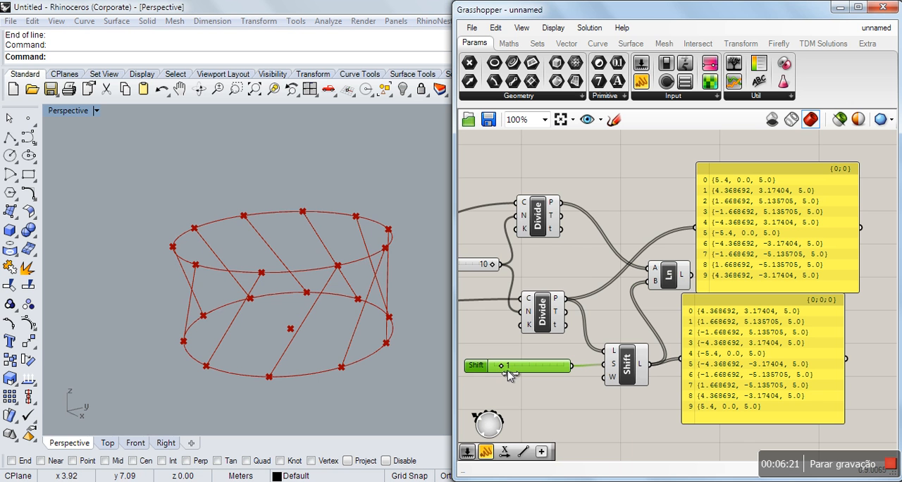
{"action": "left_click_drag", "start_coordinate": [510, 371], "coordinate": [525, 374]}
{"action": "right_click_drag", "start_coordinate": [327, 335], "coordinate": [368, 374]}
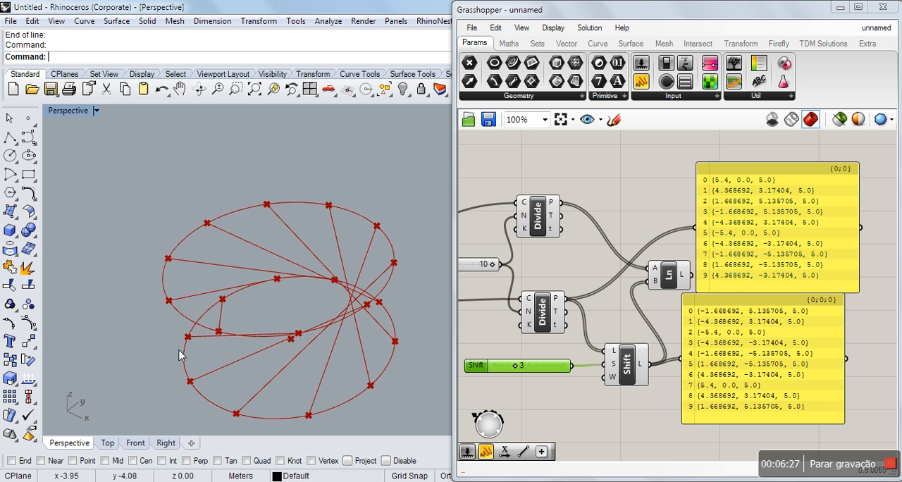
{"action": "right_click_drag", "start_coordinate": [190, 377], "coordinate": [224, 334]}
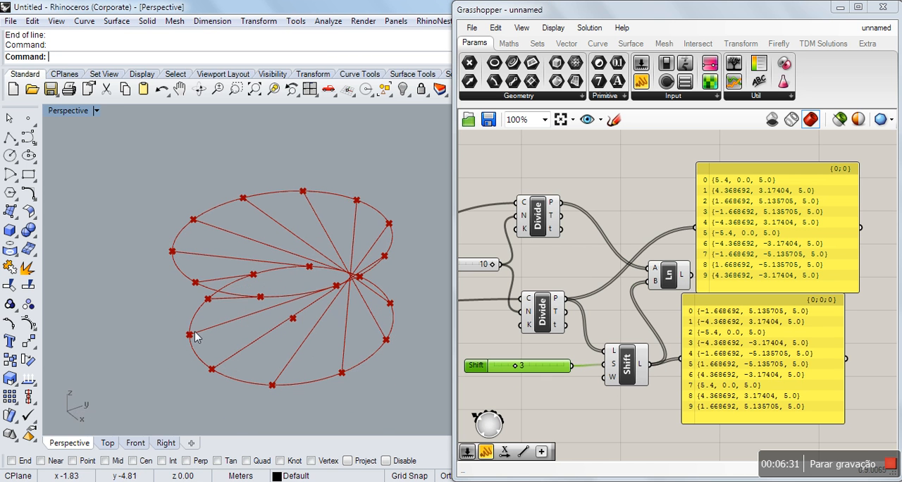